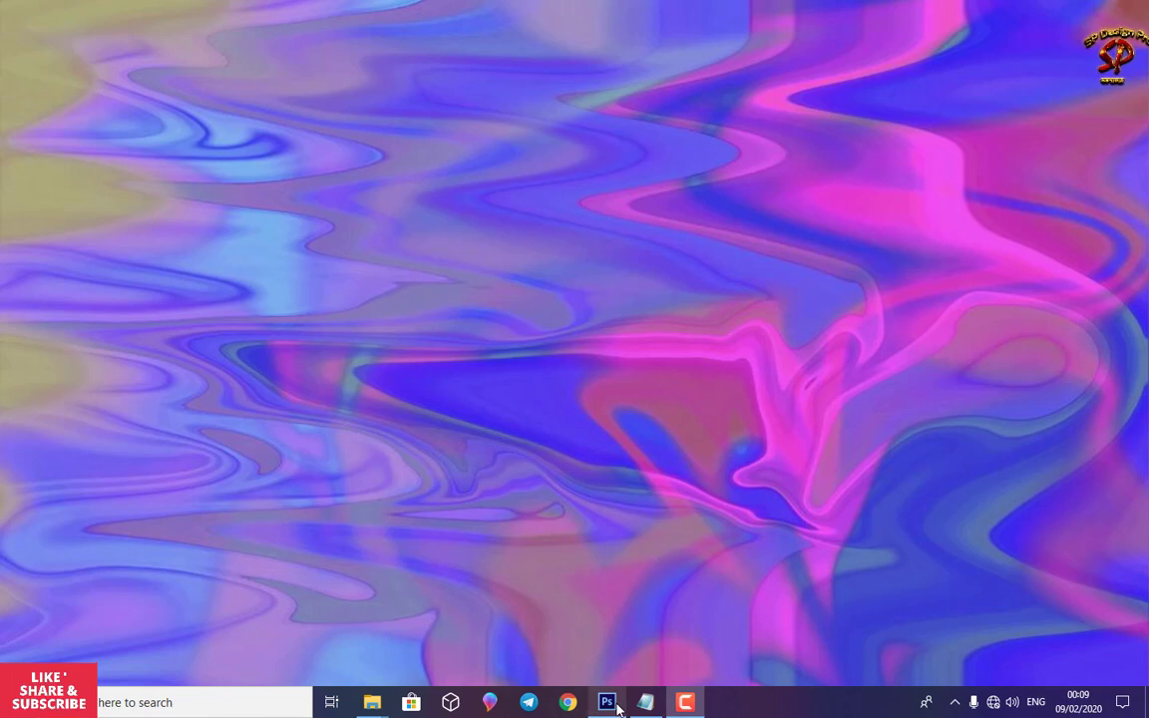
Step: Switch to Photoshop and open the eye photo "images 4" from the 08=02=200 folder
left_click(607, 703)
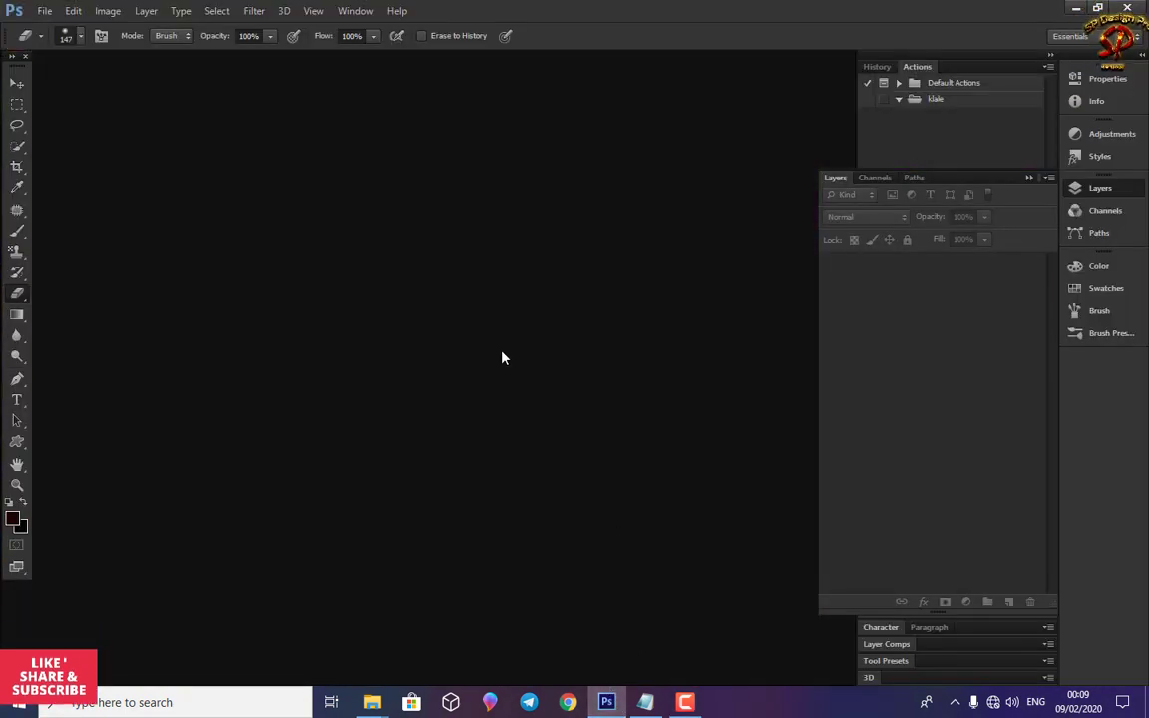
left_click(40, 11)
left_click(58, 44)
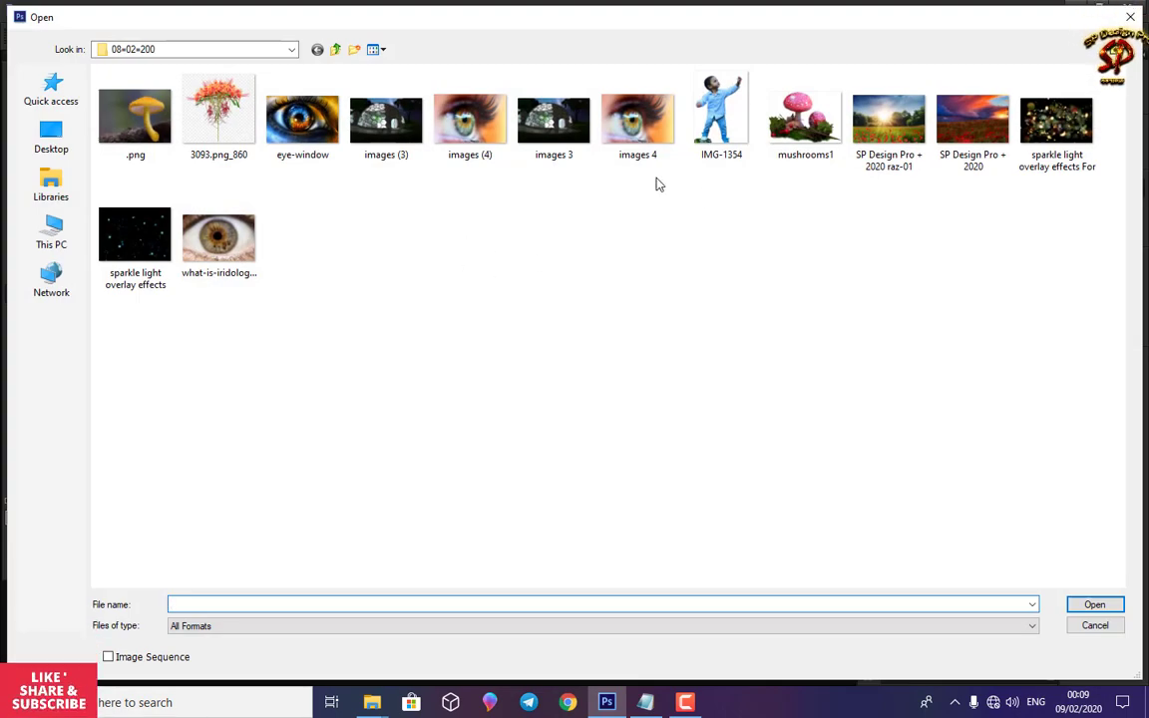
left_click(620, 143)
left_click(1094, 605)
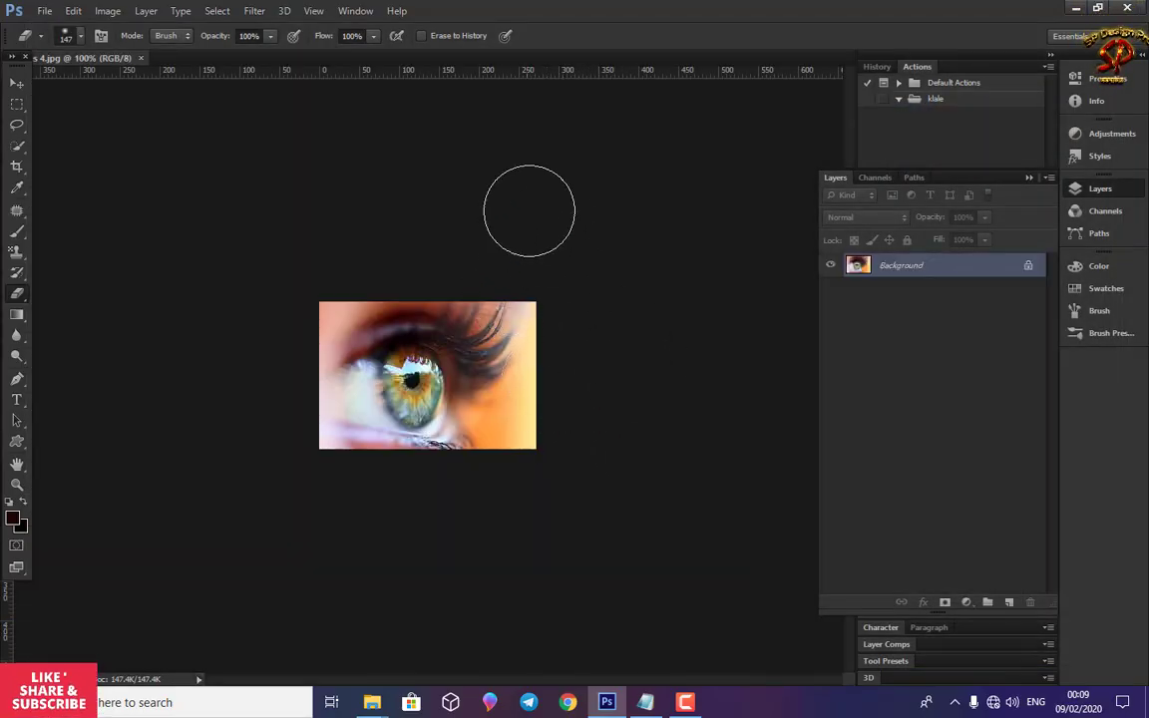
Step: Resize the eye image to 1280 pixels wide with proportions constrained
left_click(108, 11)
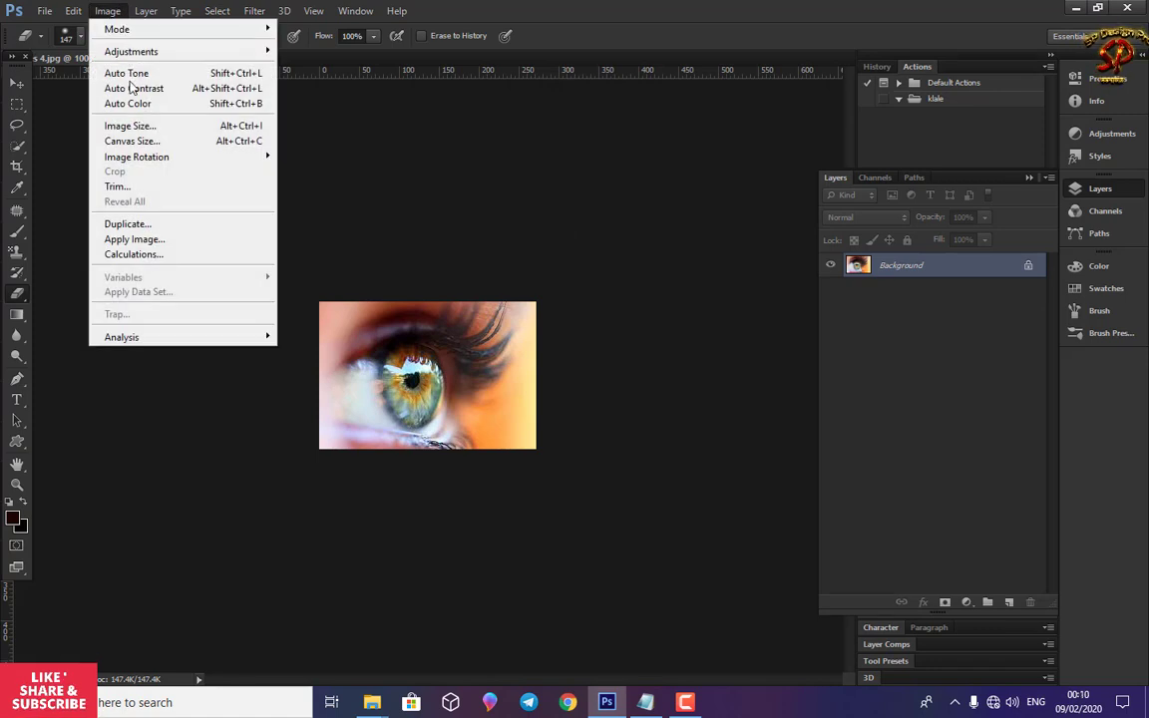
left_click(130, 126)
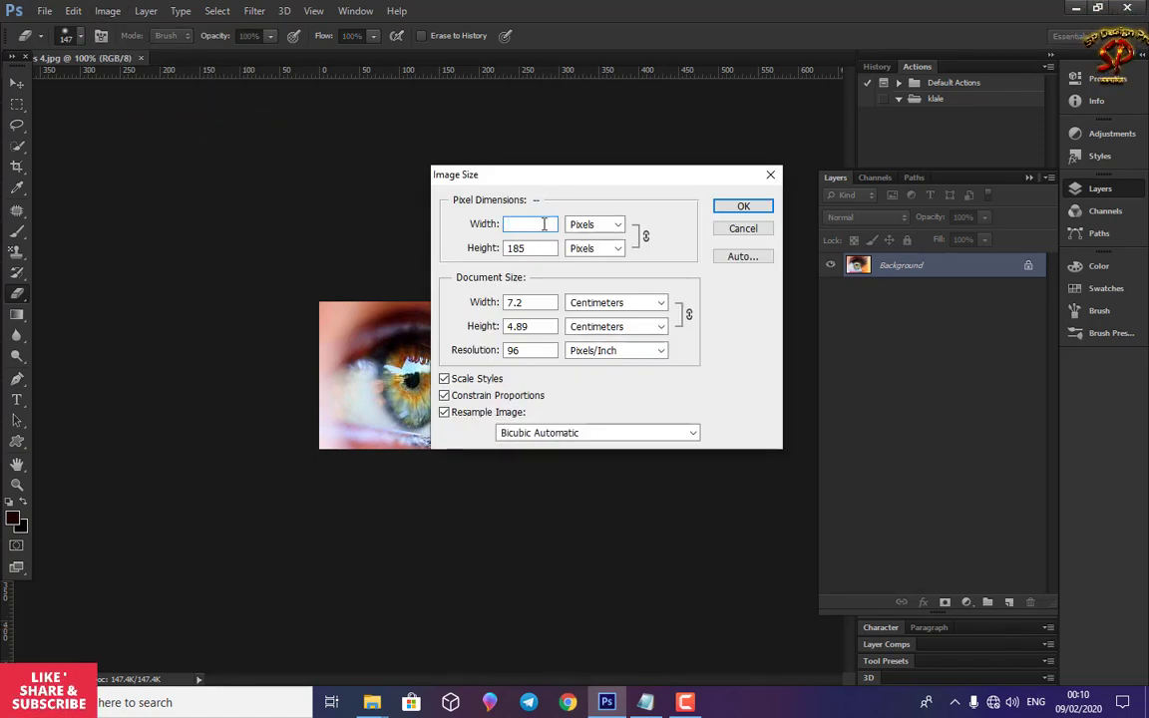
type("12")
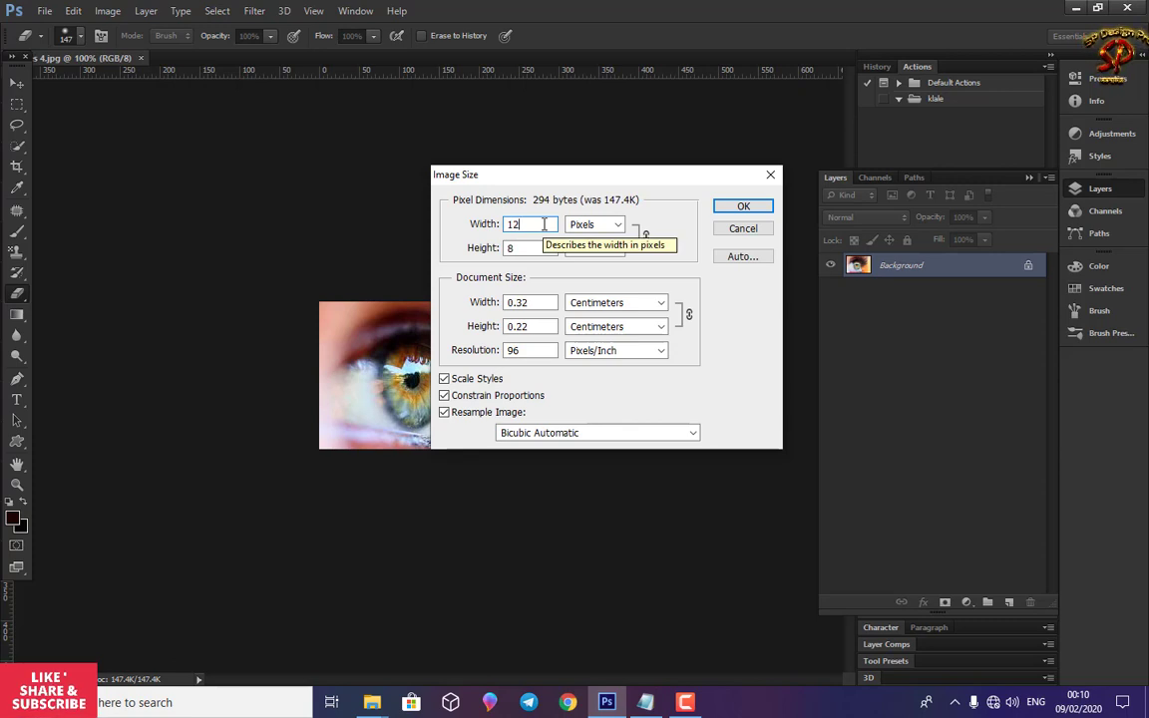
type("80")
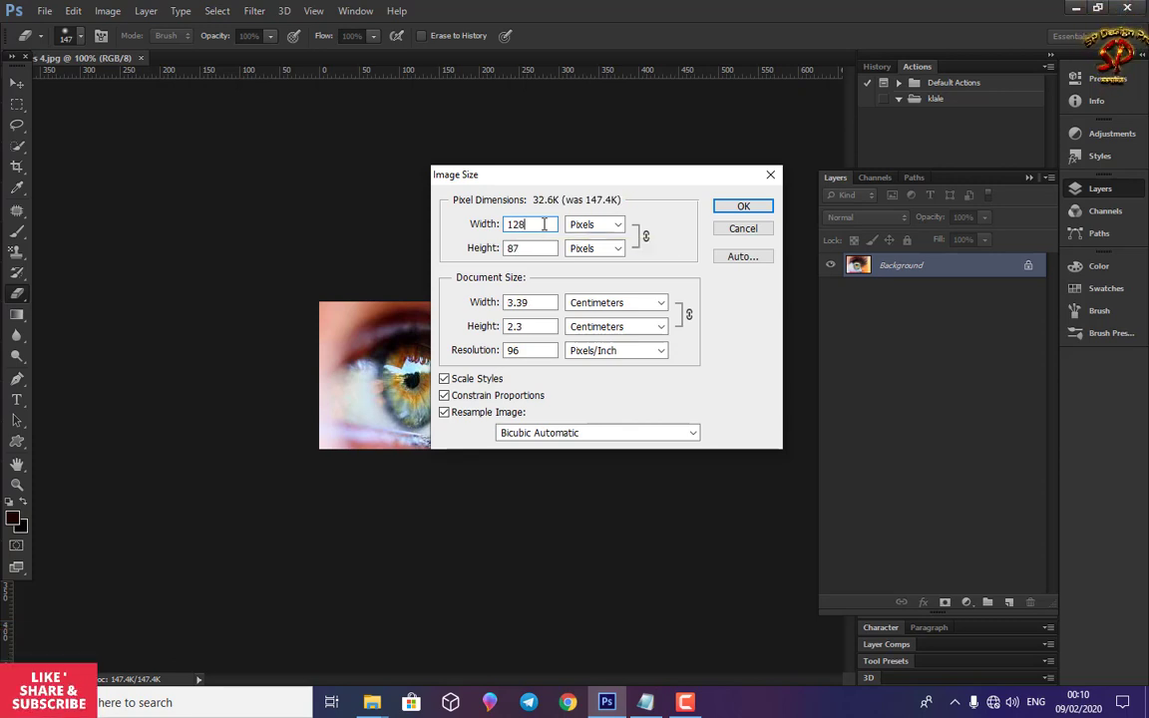
left_click(743, 206)
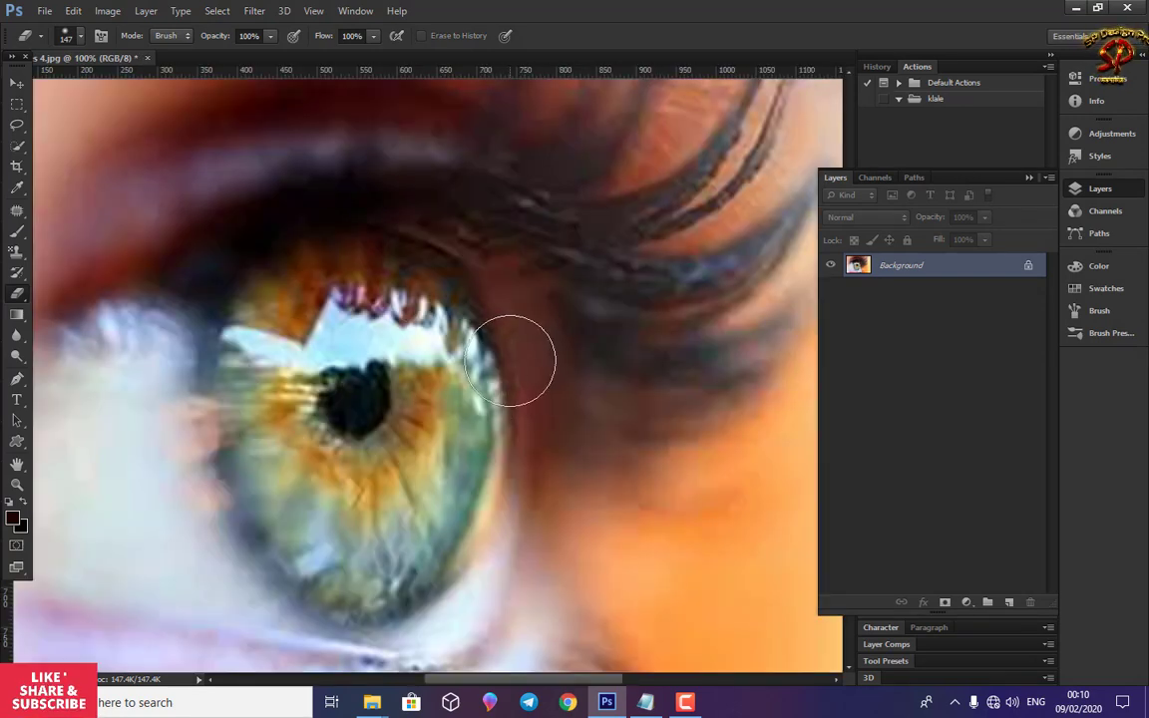
key("ctrl+plus")
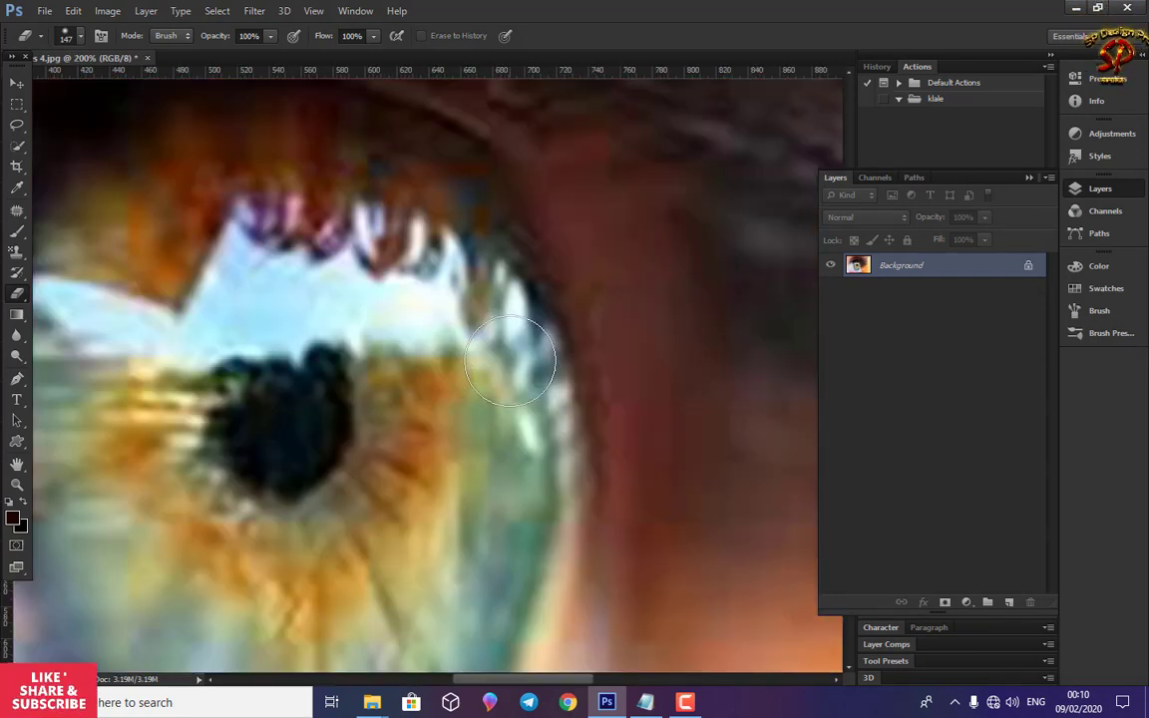
key("ctrl+minus")
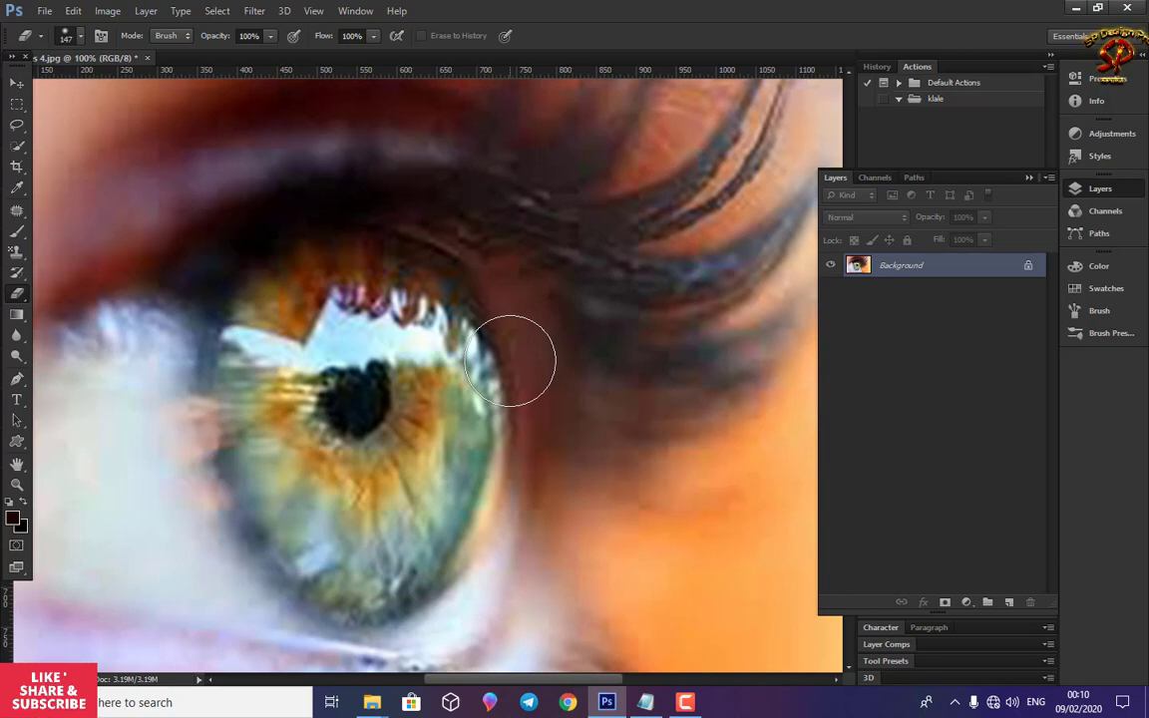
key("ctrl+minus")
key("bracketleft")
key("bracketleft")
key("bracketleft")
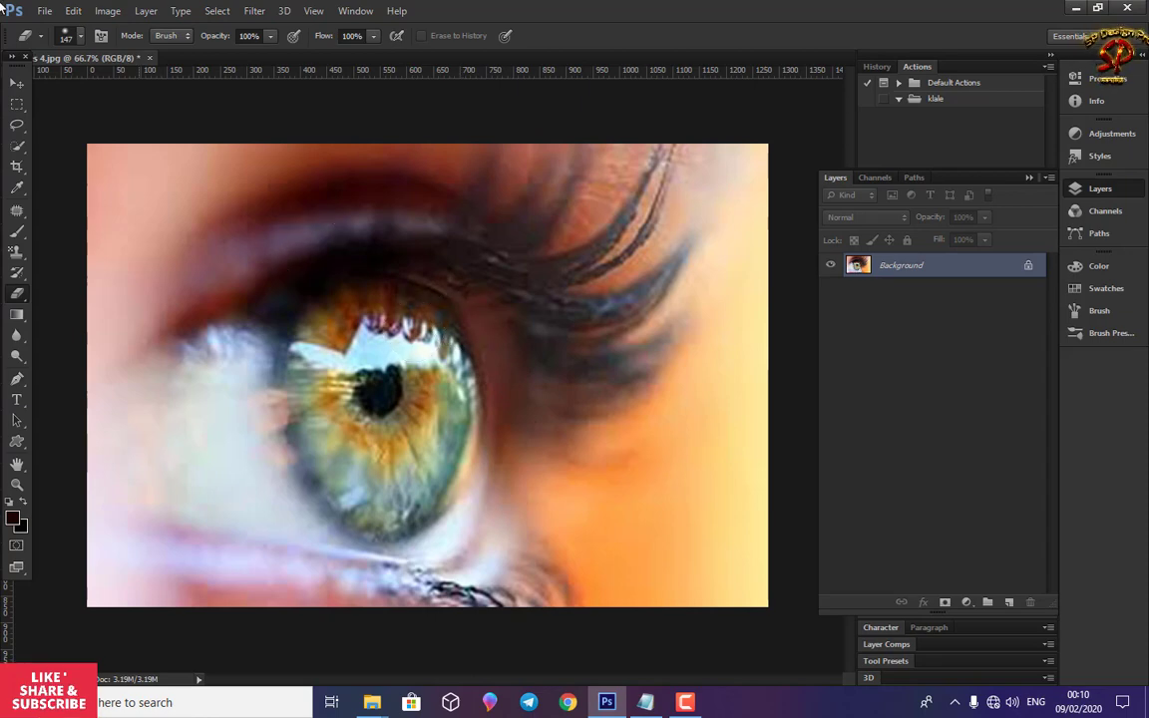
Step: Open the cut-out photo of the boy, IMG-1354, from the same folder
left_click(46, 11)
left_click(59, 42)
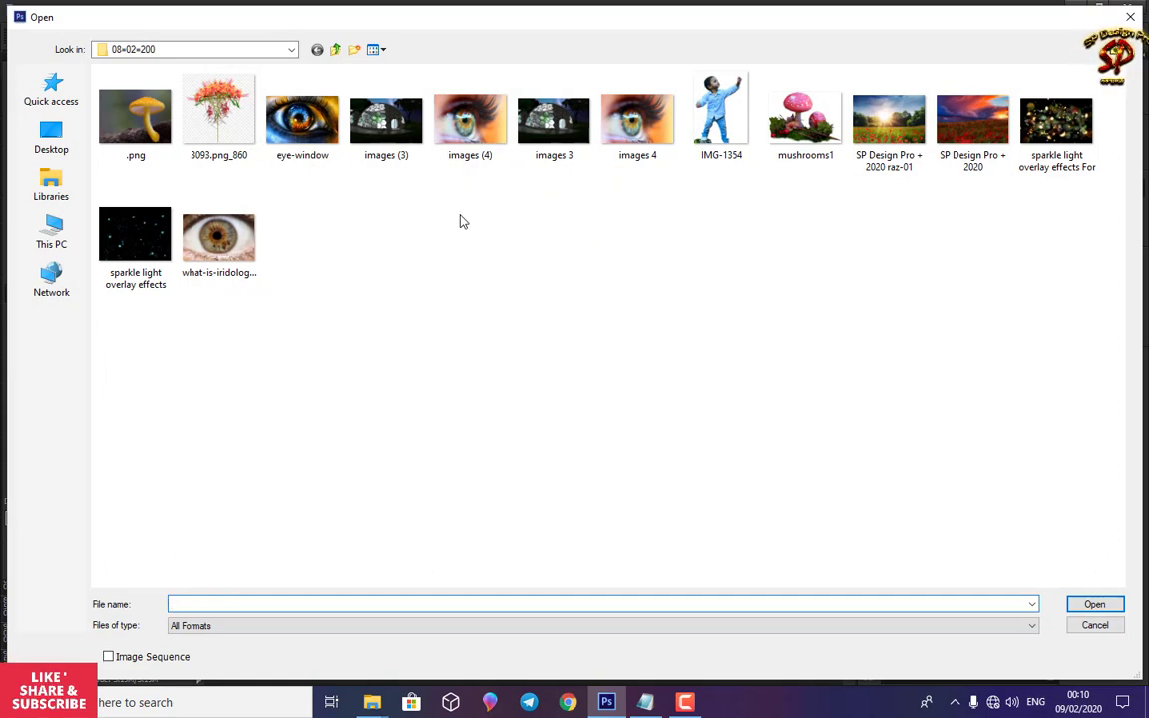
left_click(725, 113)
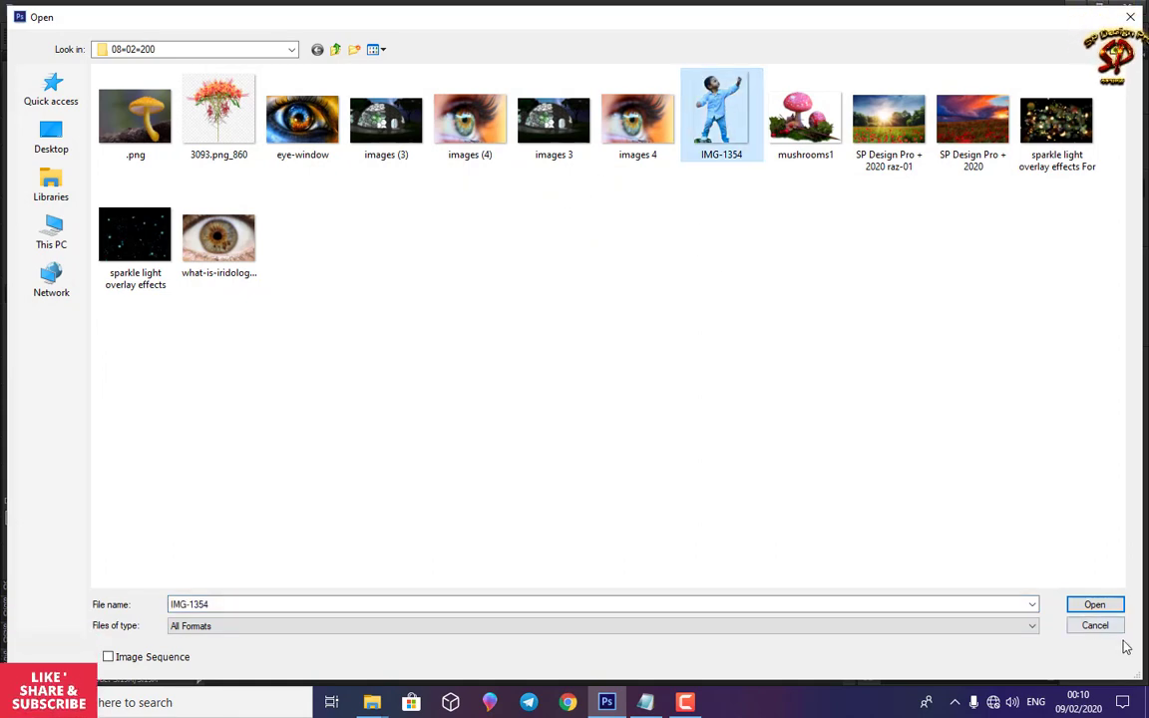
left_click(1094, 605)
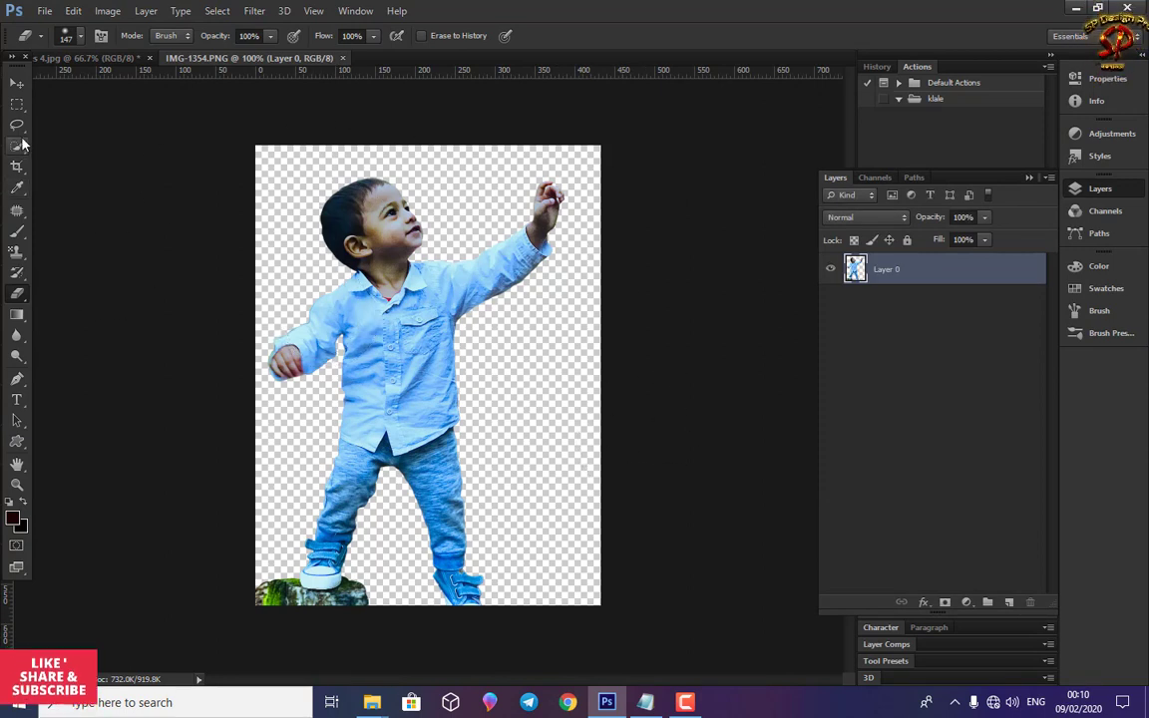
Step: Move the boy cut-out into the eye document and position him over the iris
left_click(16, 82)
left_click_drag(418, 332, 60, 598)
left_click_drag(81, 62, 349, 339)
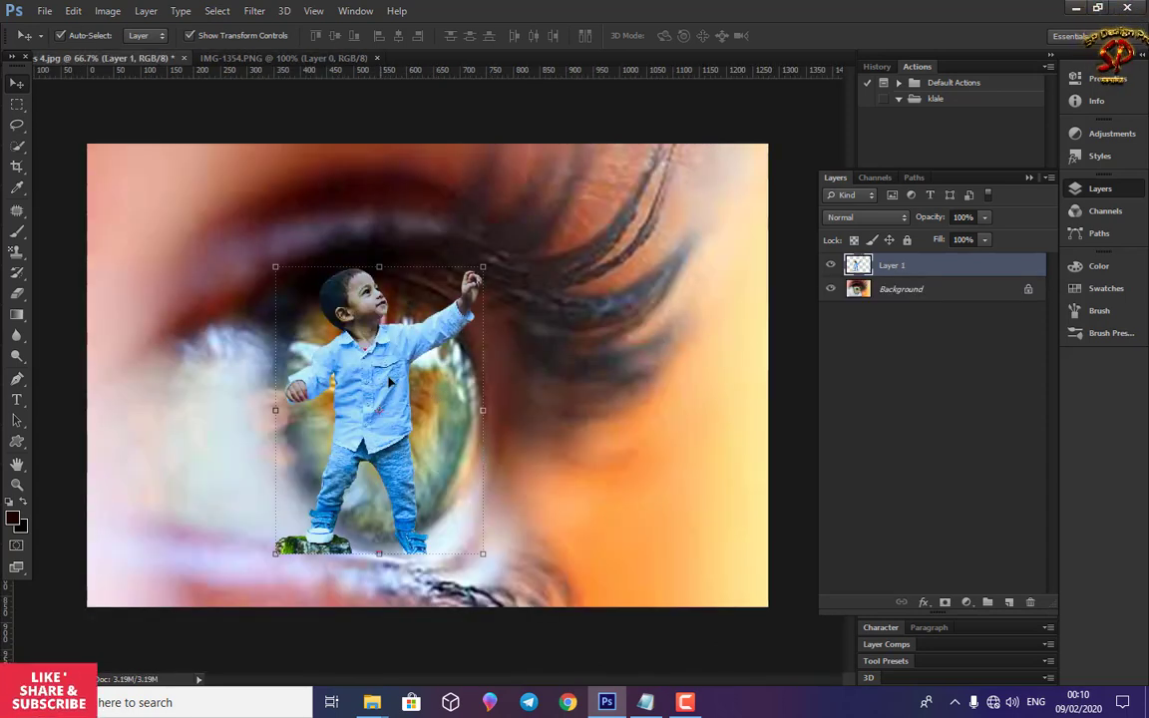
mouse_move(390, 380)
left_mouse_down()
mouse_move(411, 365)
mouse_move(397, 399)
mouse_move(416, 404)
mouse_move(397, 402)
mouse_move(398, 387)
left_mouse_up()
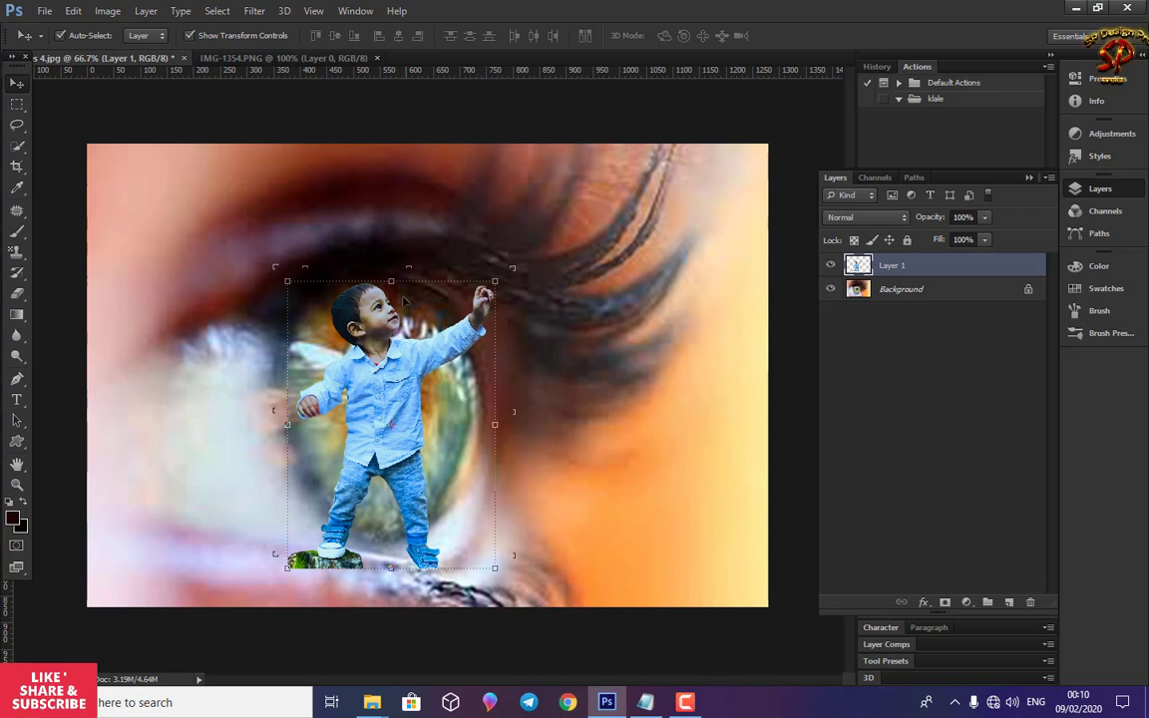
Step: Scale the boy layer to about 79% width and 81% height and place it within the iris
left_click_drag(390, 281, 391, 297)
left_click_drag(287, 567, 301, 537)
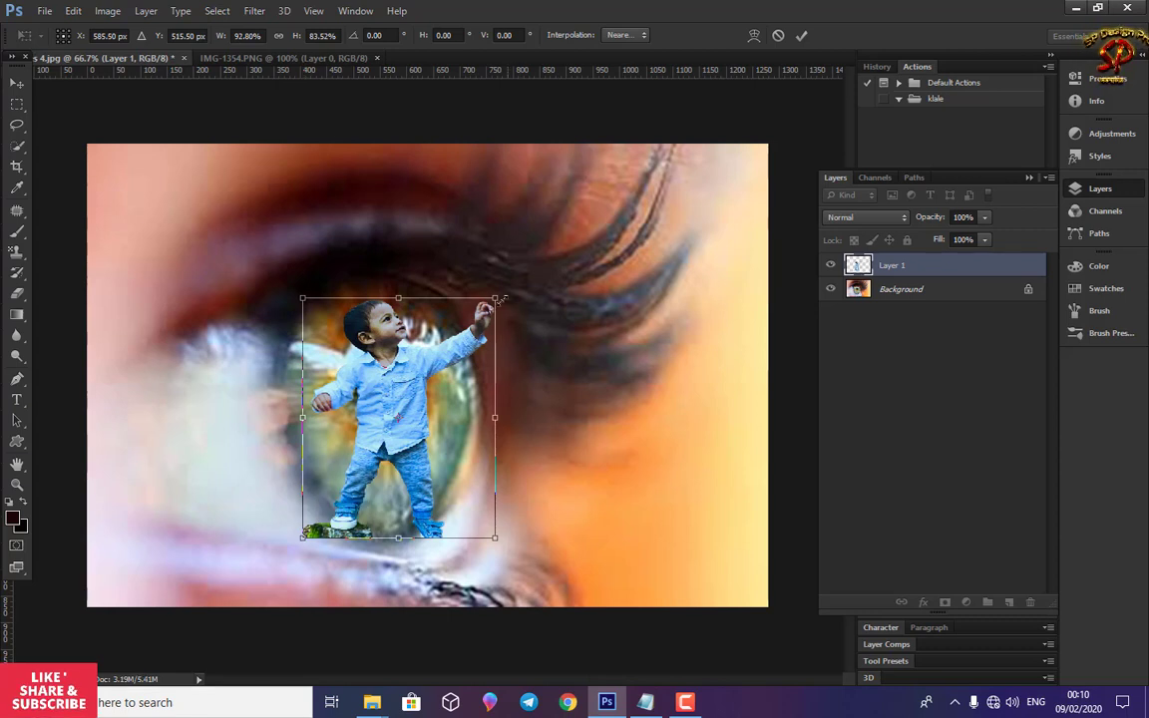
left_click_drag(495, 297, 482, 311)
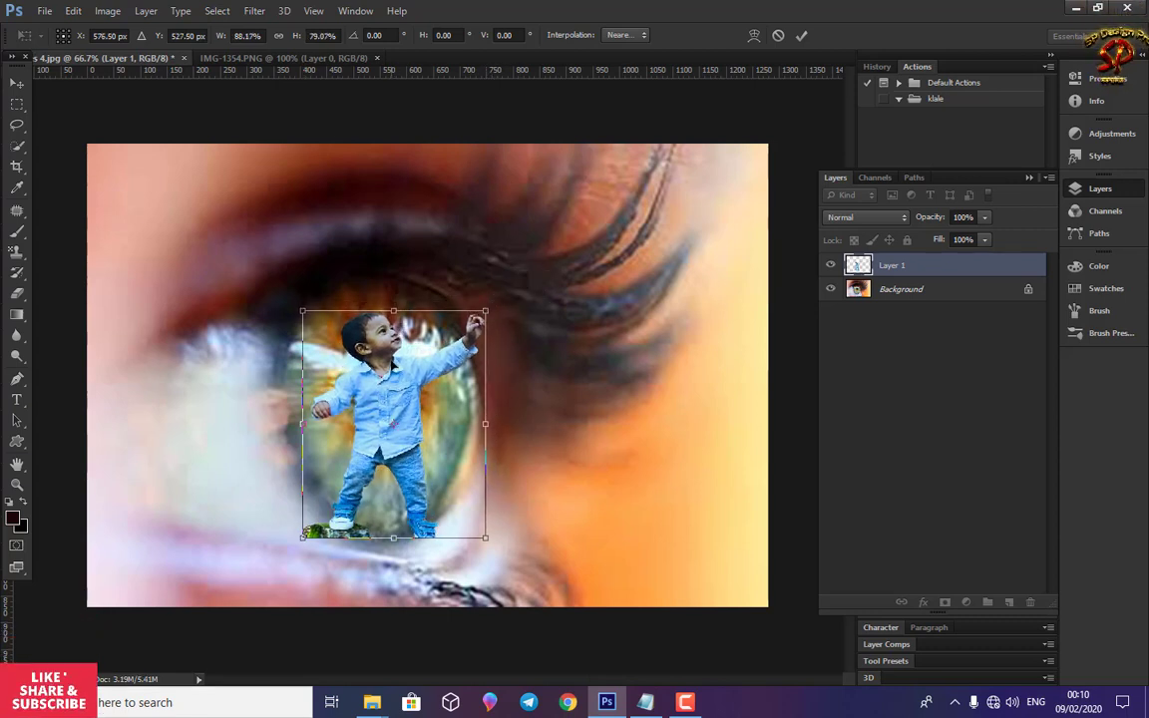
left_click_drag(404, 338, 418, 312)
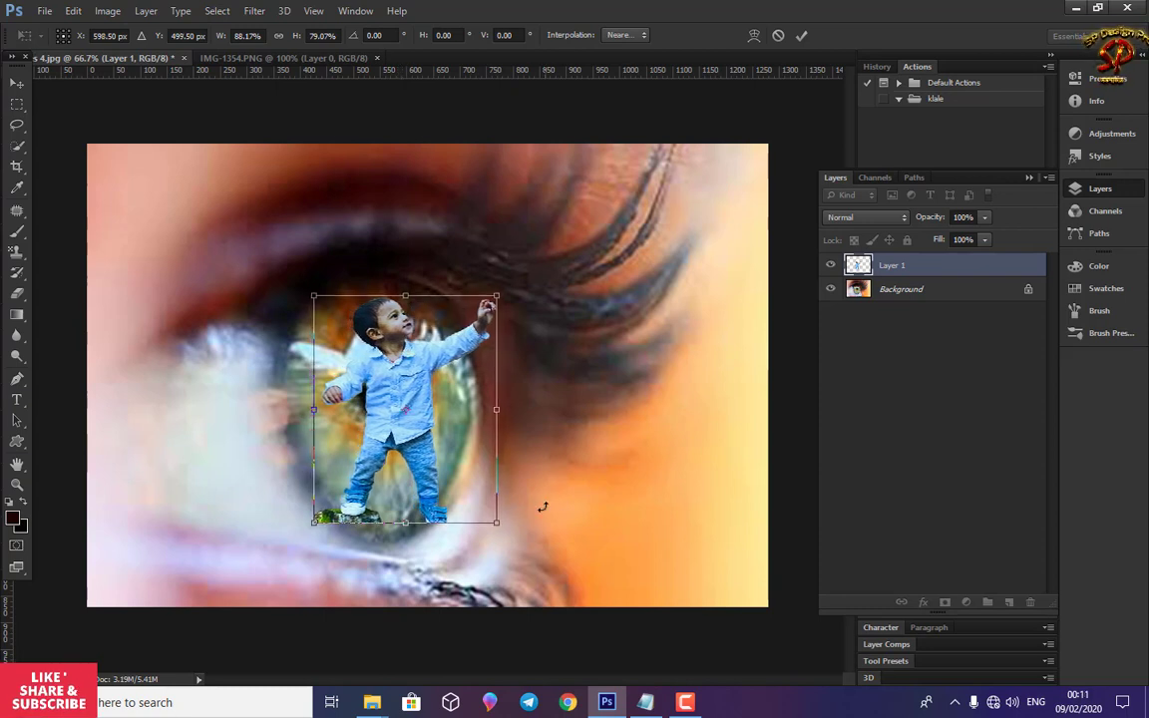
left_click_drag(493, 520, 479, 529)
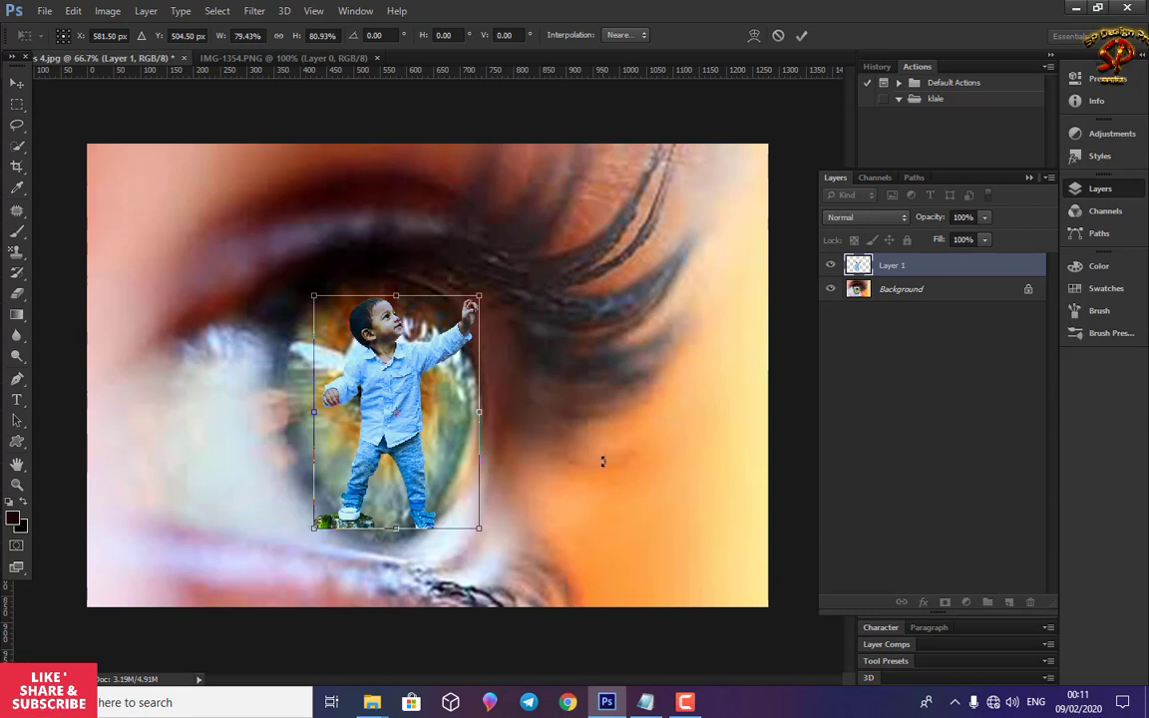
key("Return")
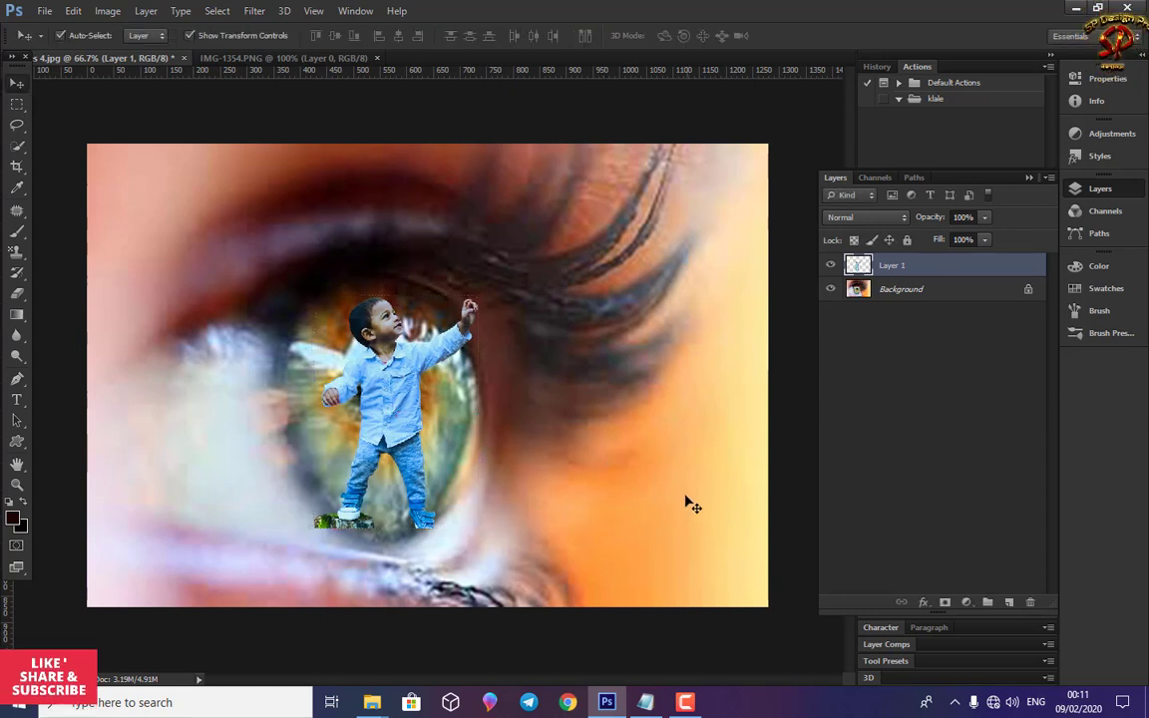
Step: Convert the Background into the regular layer Layer 0 and duplicate it
left_click(927, 309)
double_click(932, 291)
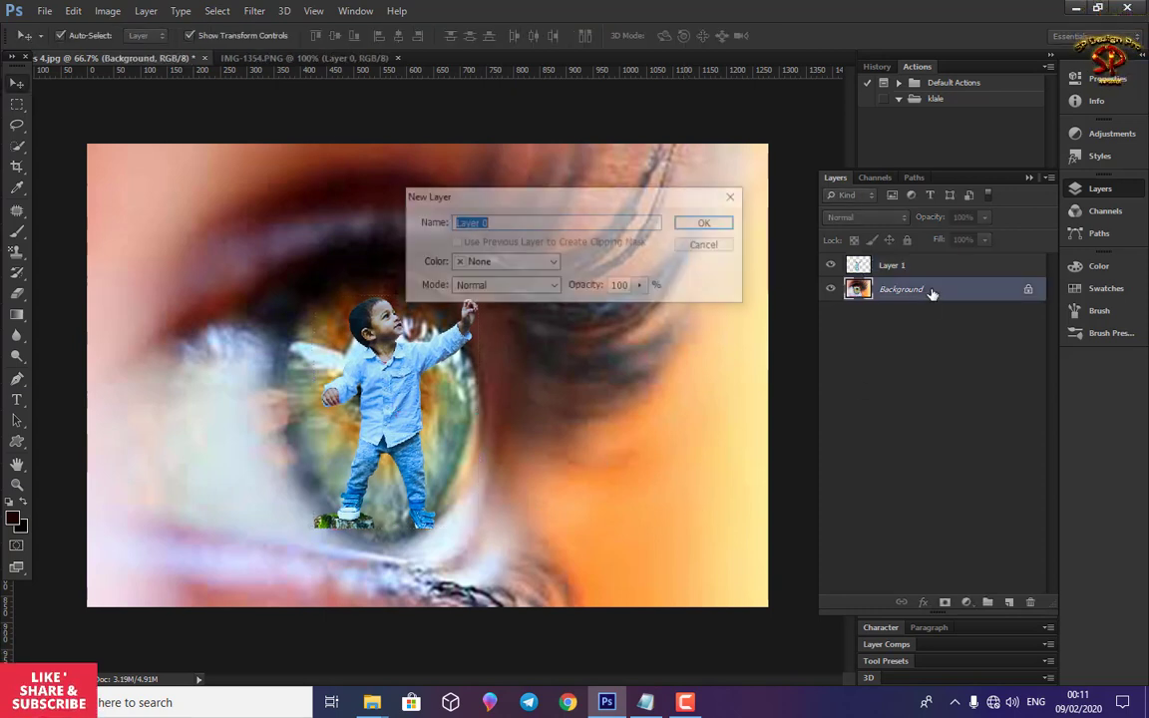
left_click(698, 220)
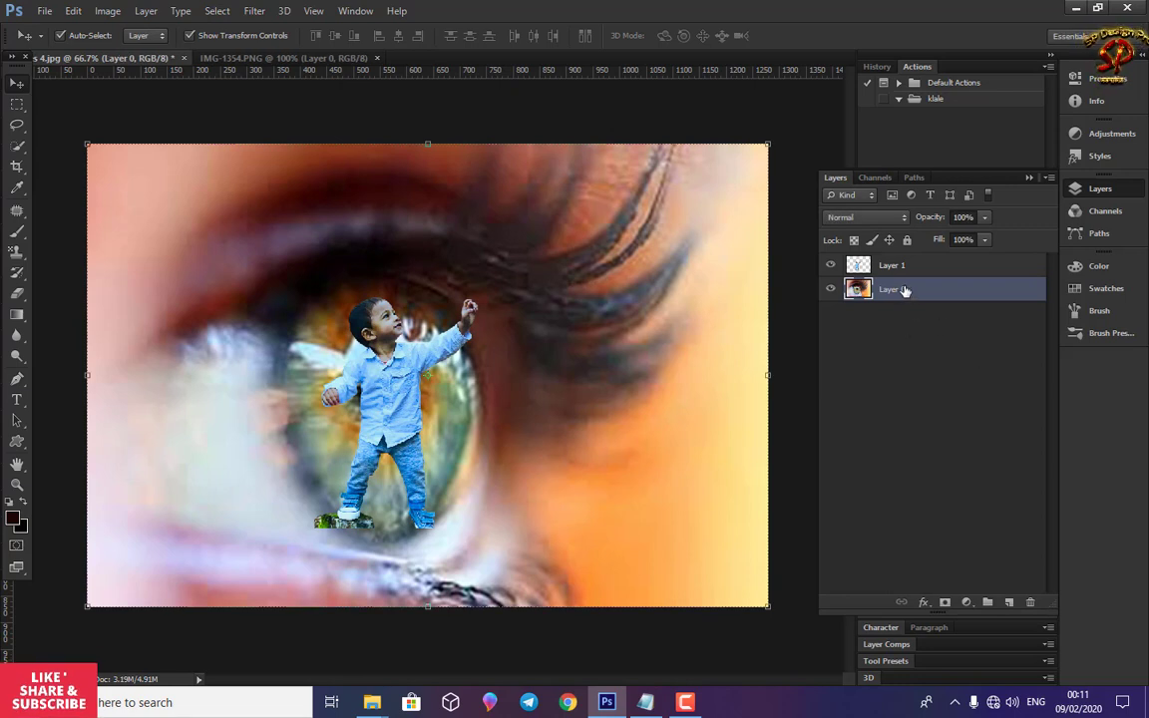
left_click_drag(904, 289, 1011, 603)
left_click(972, 554)
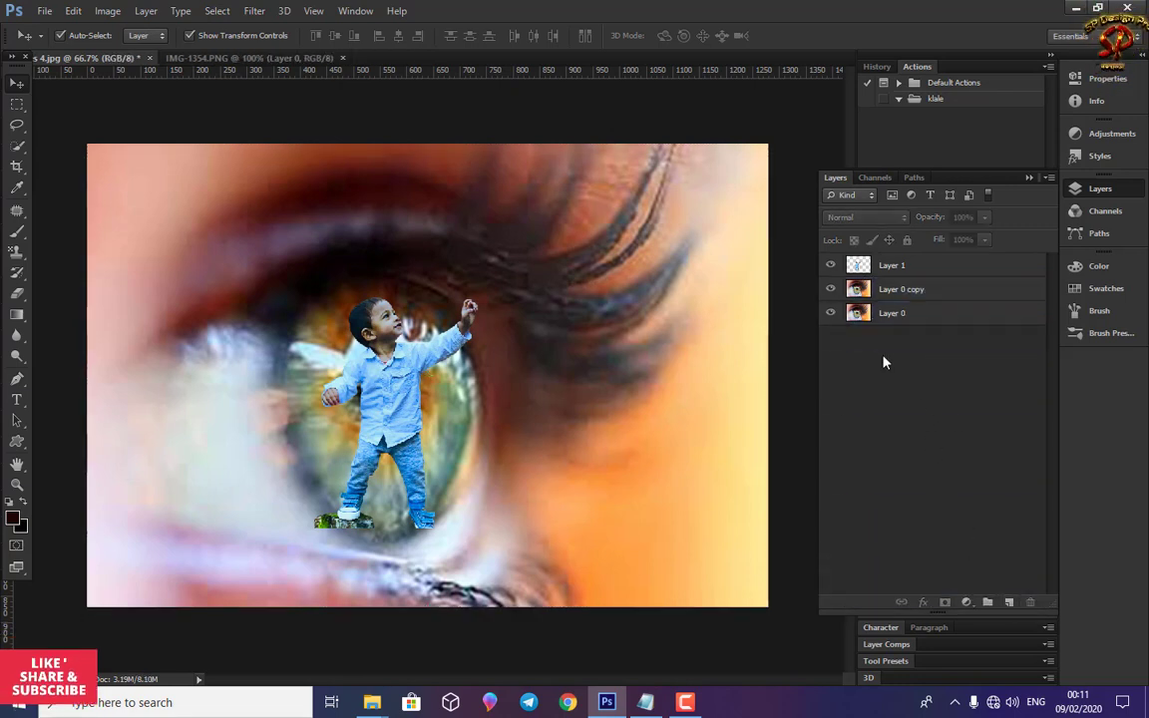
Step: Move the boy's Layer 1 between Layer 0 copy and Layer 0 in the layer order
left_click(408, 381)
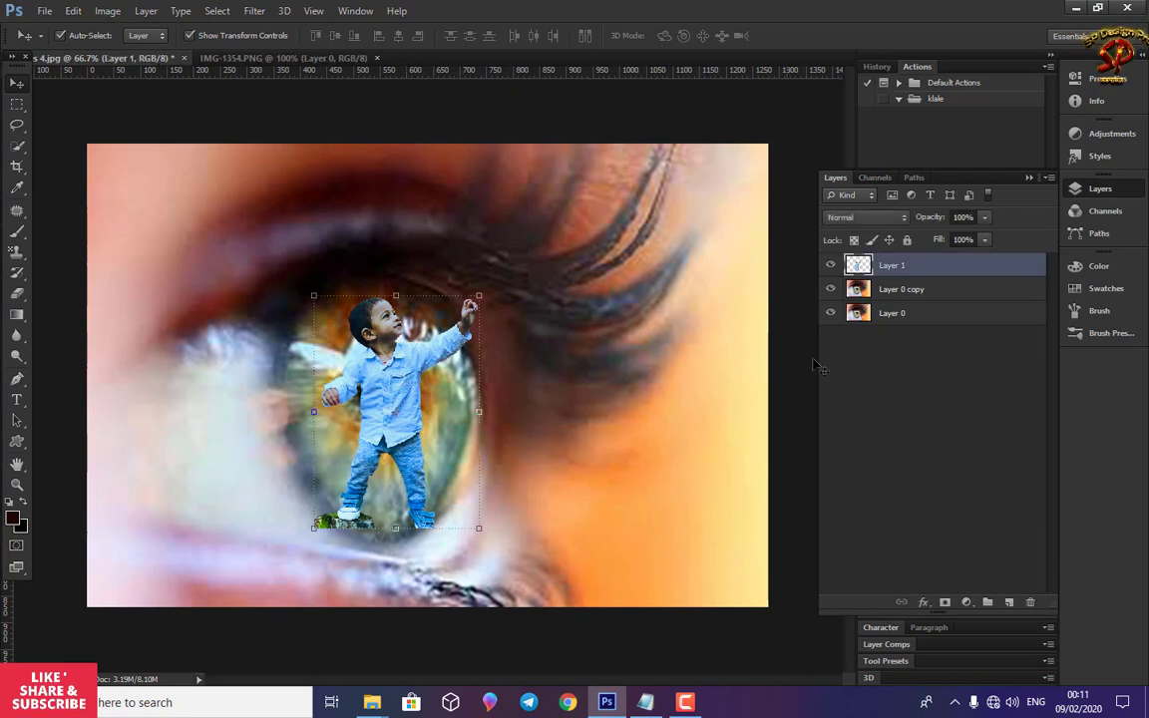
left_click_drag(888, 264, 891, 297)
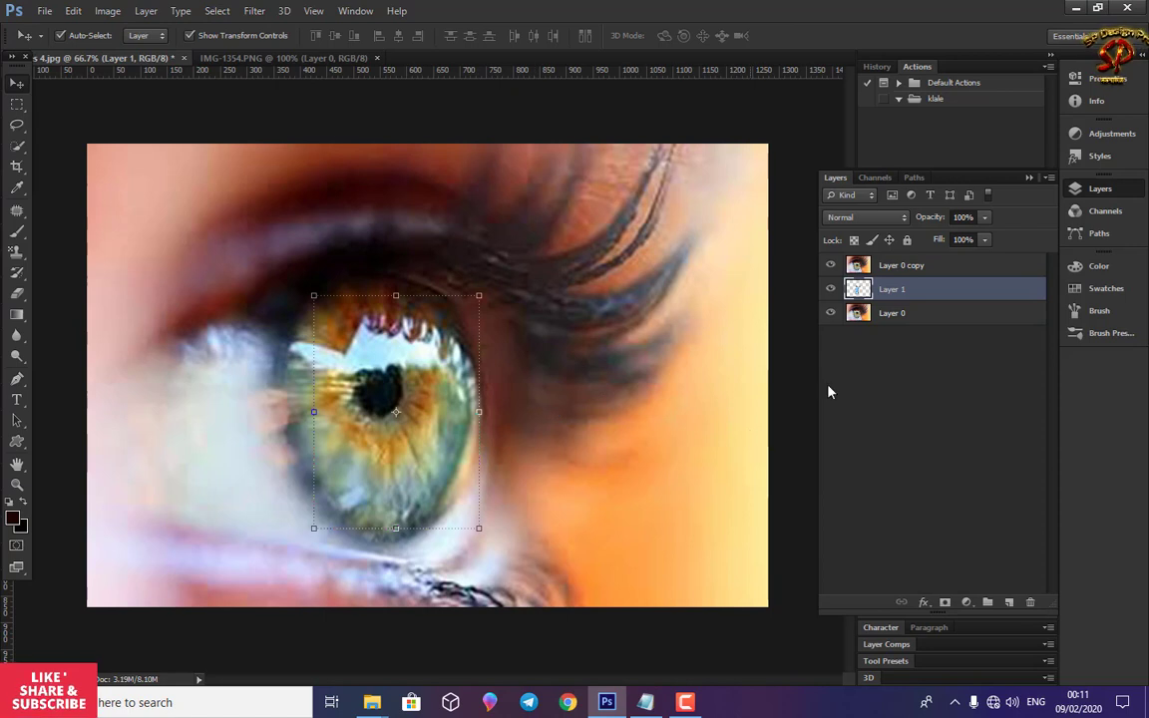
left_click(902, 390)
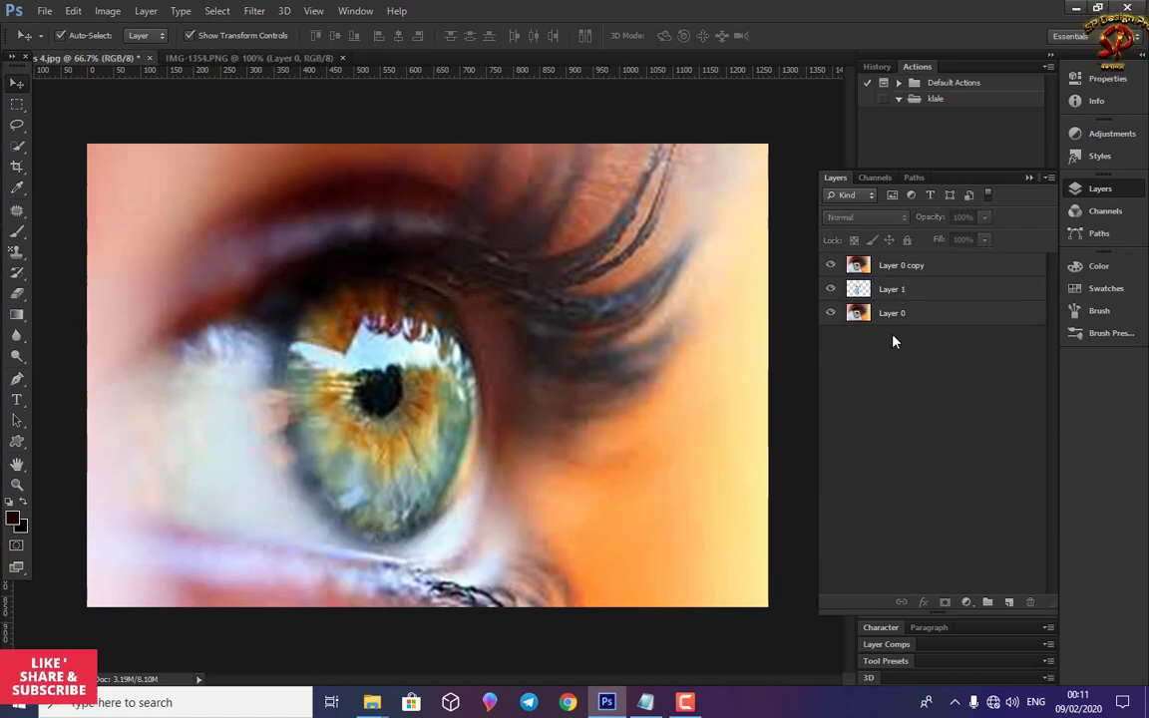
Step: On Layer 0 copy, dab dark paint over the pupil and erase the iris area covering the boy, leaving his lower legs faded
left_click(889, 266)
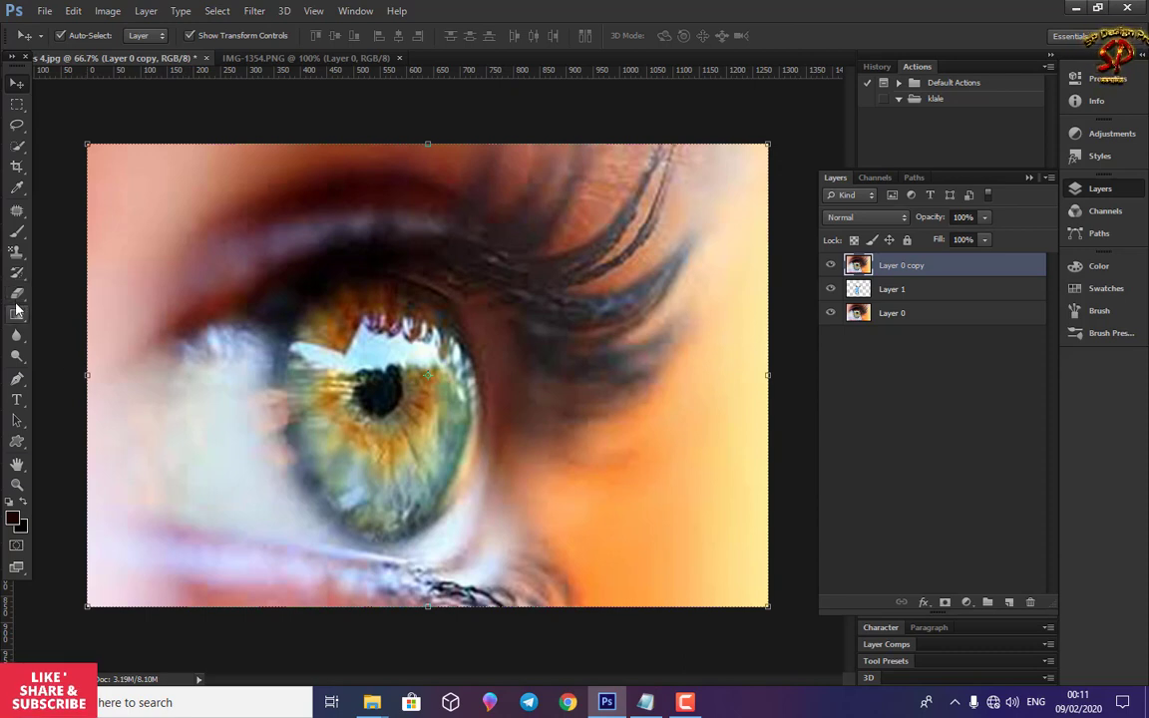
left_click(17, 232)
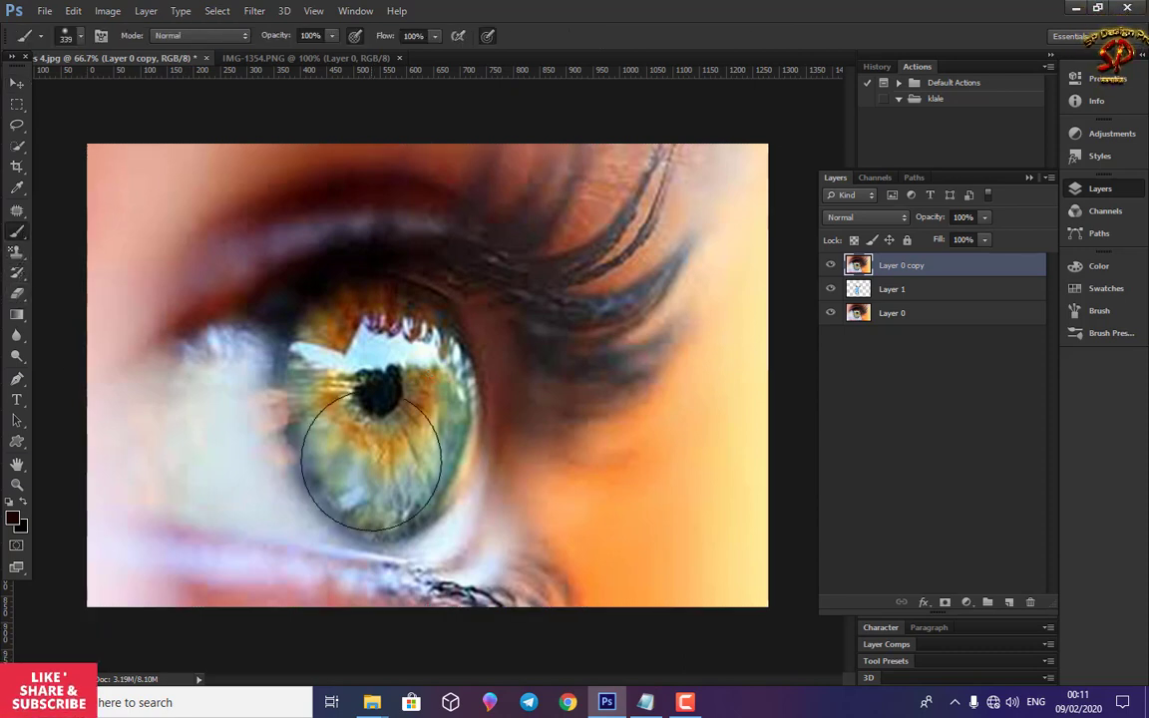
left_click(383, 389)
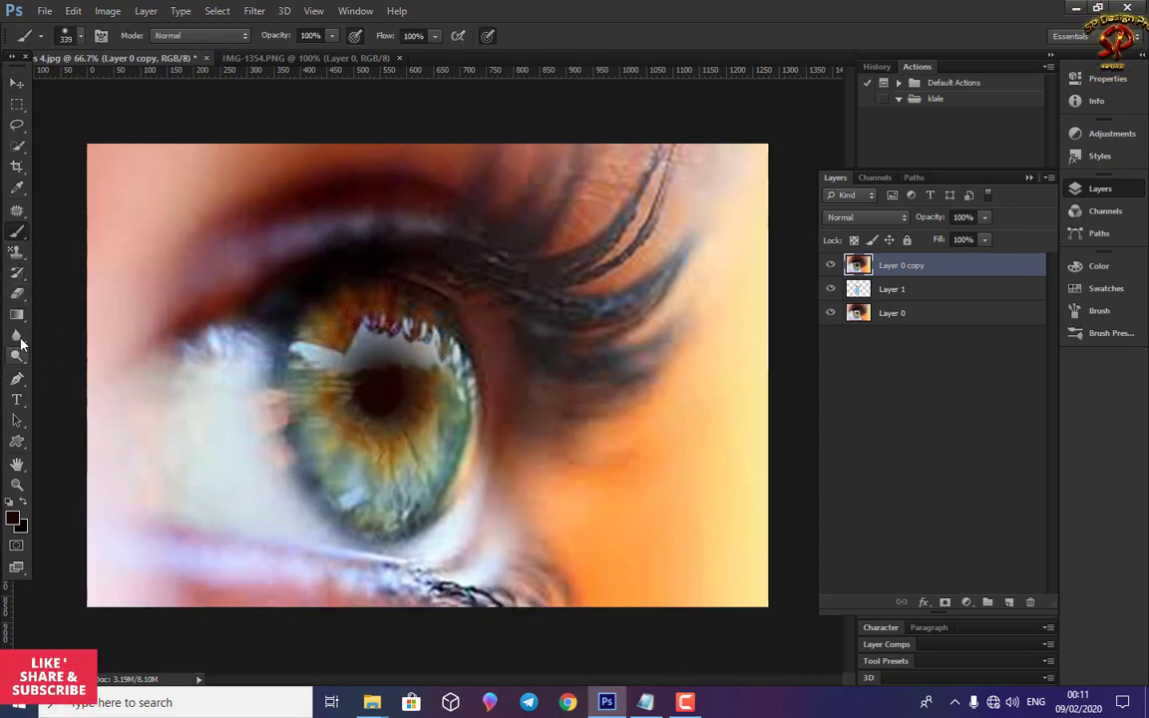
left_click(17, 295)
left_click(382, 347)
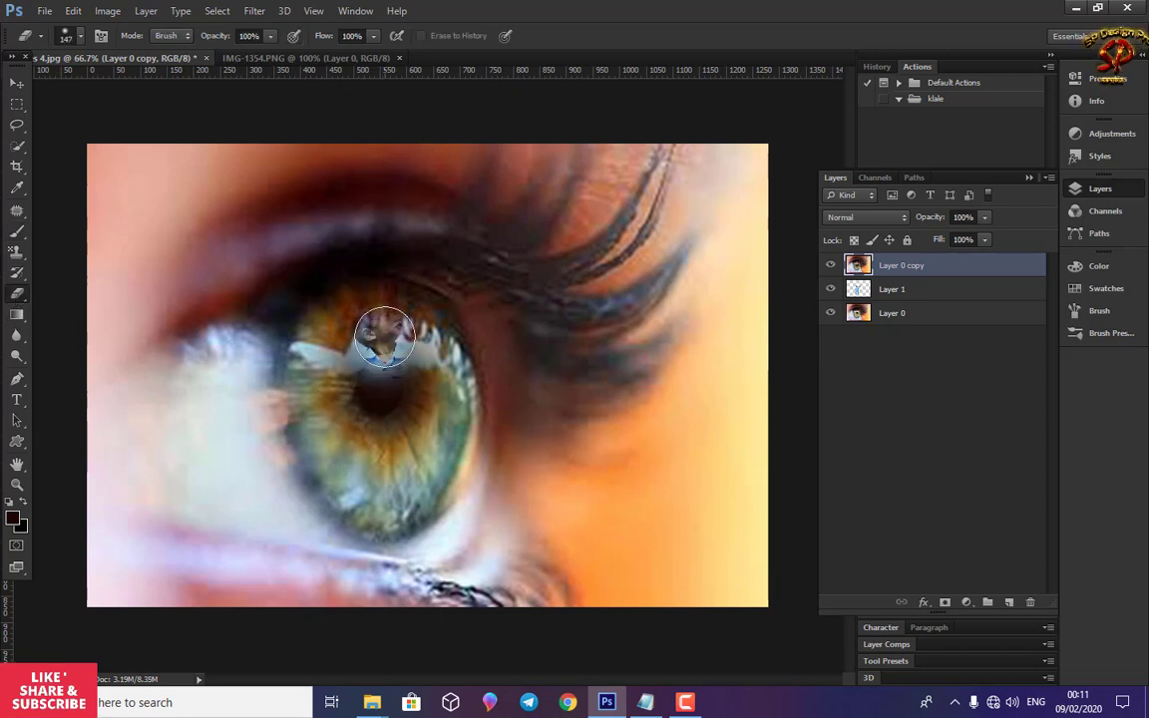
mouse_move(384, 337)
left_mouse_down()
mouse_move(387, 318)
mouse_move(445, 338)
mouse_move(482, 306)
mouse_move(458, 330)
mouse_move(384, 339)
mouse_move(390, 385)
mouse_move(354, 358)
mouse_move(373, 395)
mouse_move(337, 371)
mouse_move(351, 320)
mouse_move(368, 324)
left_mouse_up()
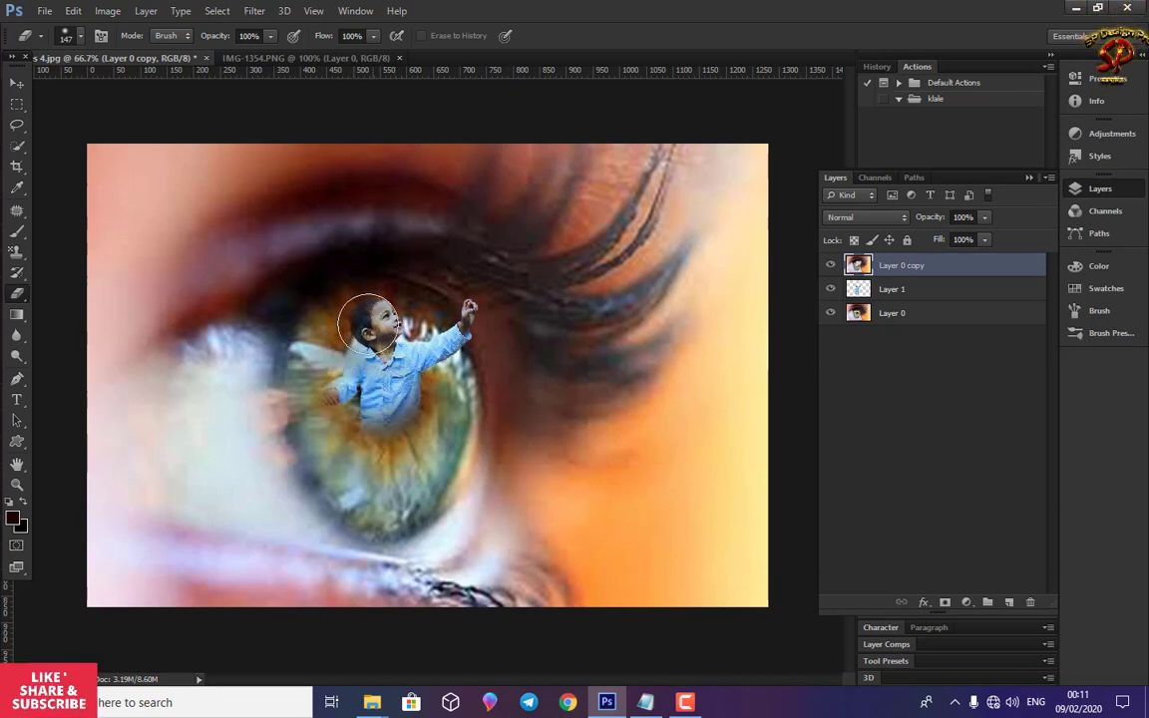
mouse_move(355, 417)
left_mouse_down()
mouse_move(384, 450)
mouse_move(416, 420)
mouse_move(393, 434)
mouse_move(365, 400)
mouse_move(375, 328)
mouse_move(333, 400)
mouse_move(358, 420)
mouse_move(339, 401)
mouse_move(426, 382)
mouse_move(393, 413)
mouse_move(429, 514)
left_mouse_up()
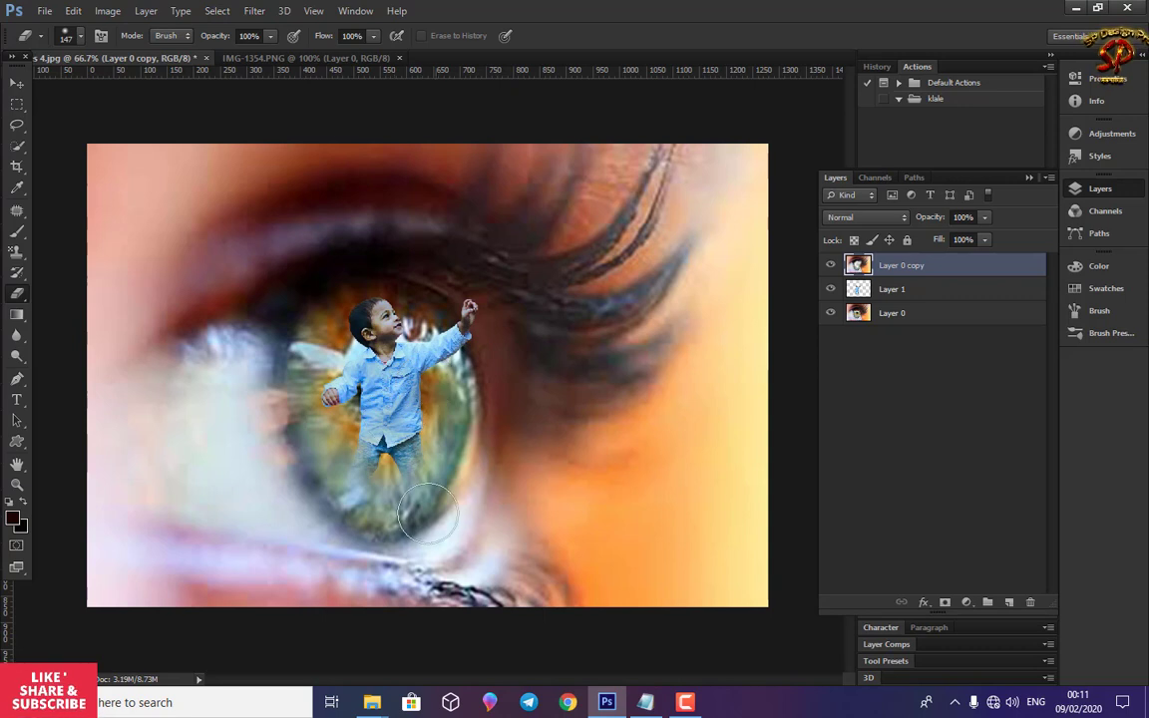
Step: Move the boy on Layer 1 down and to the left side of the iris
left_click(897, 290)
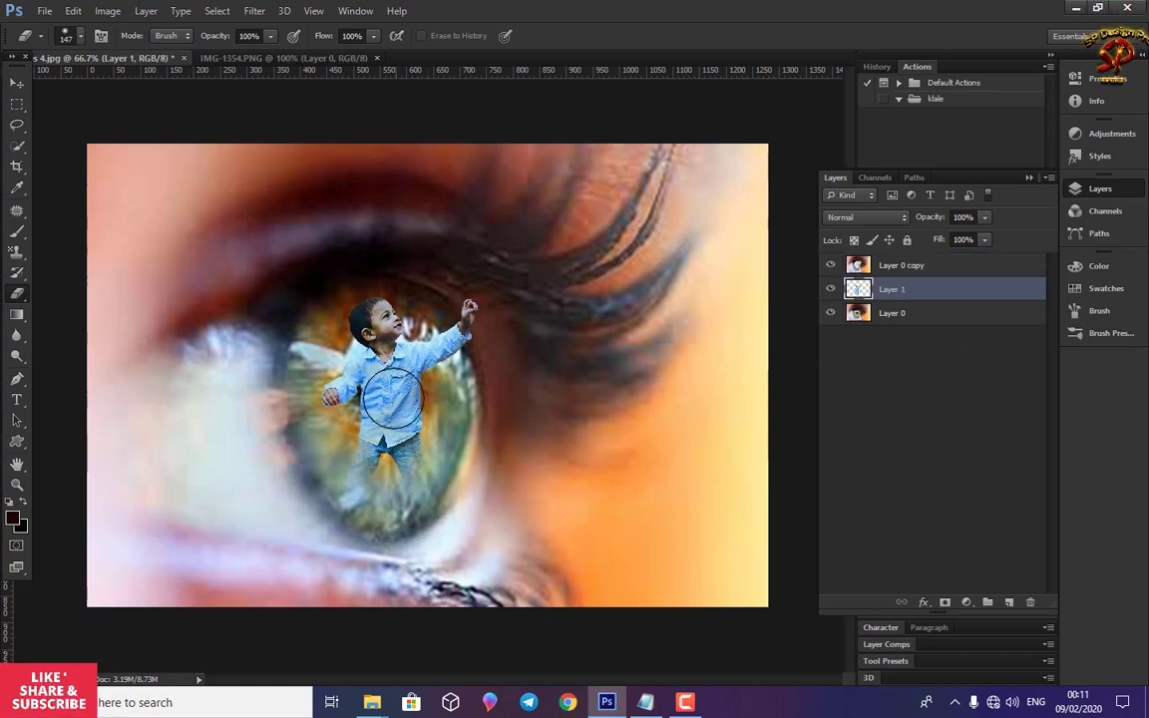
left_click(17, 83)
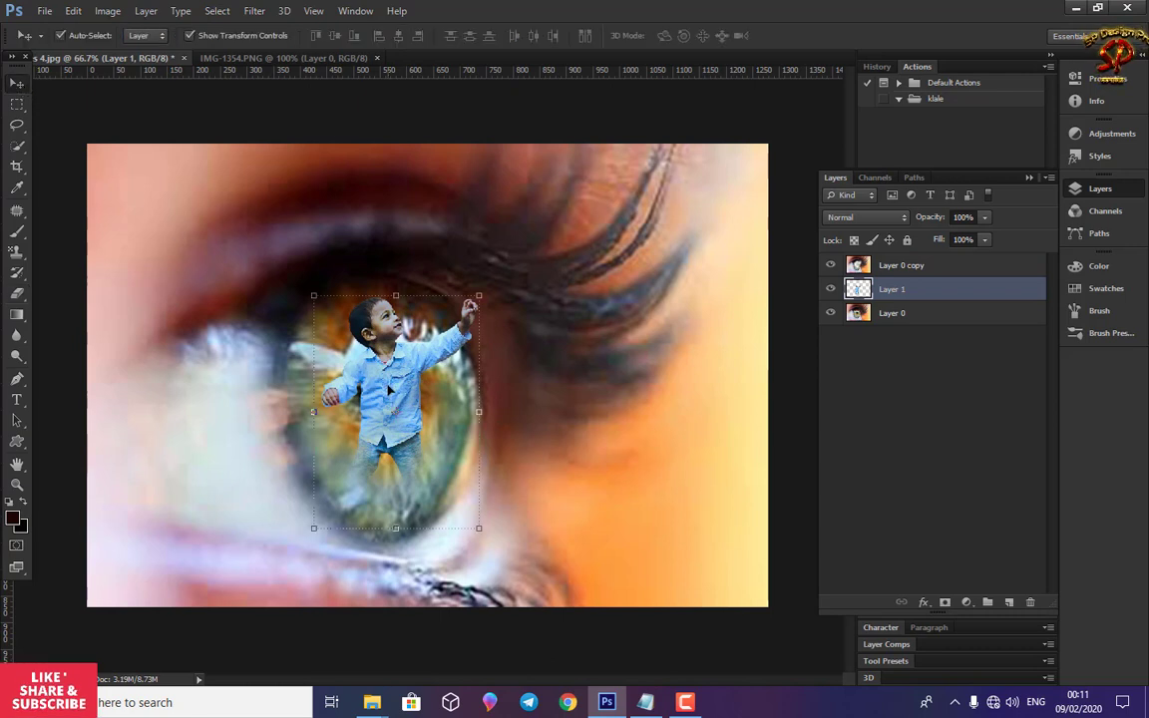
left_click_drag(392, 387, 399, 389)
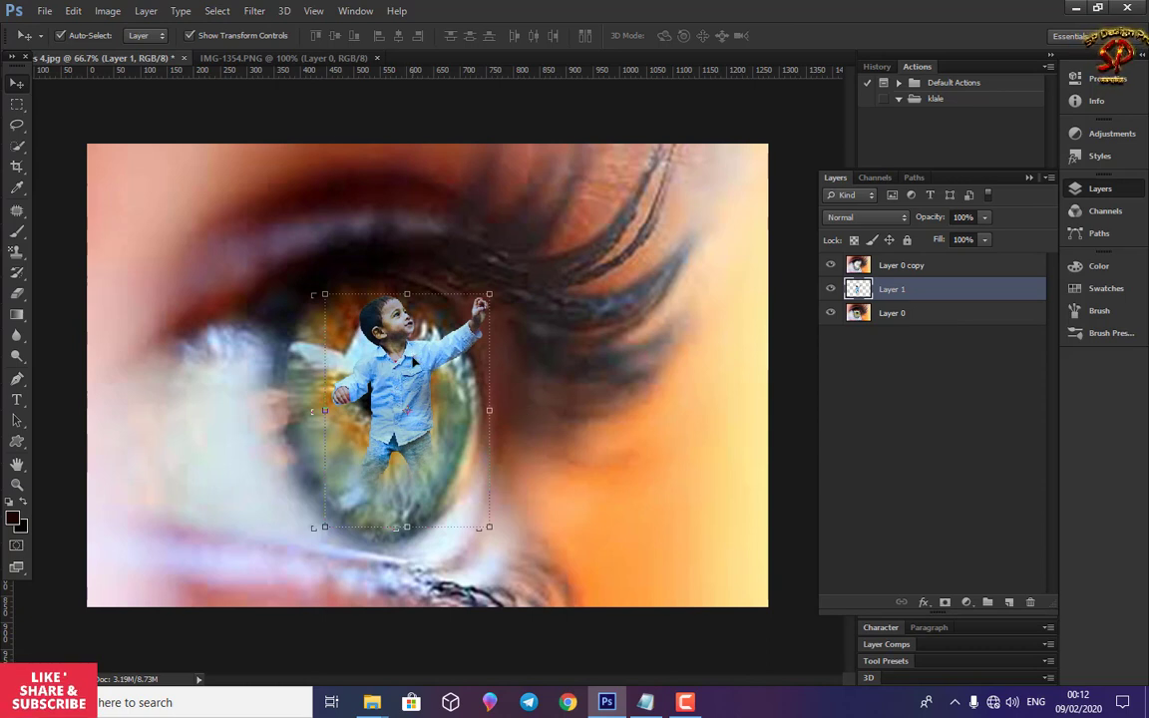
left_click_drag(414, 364, 357, 390)
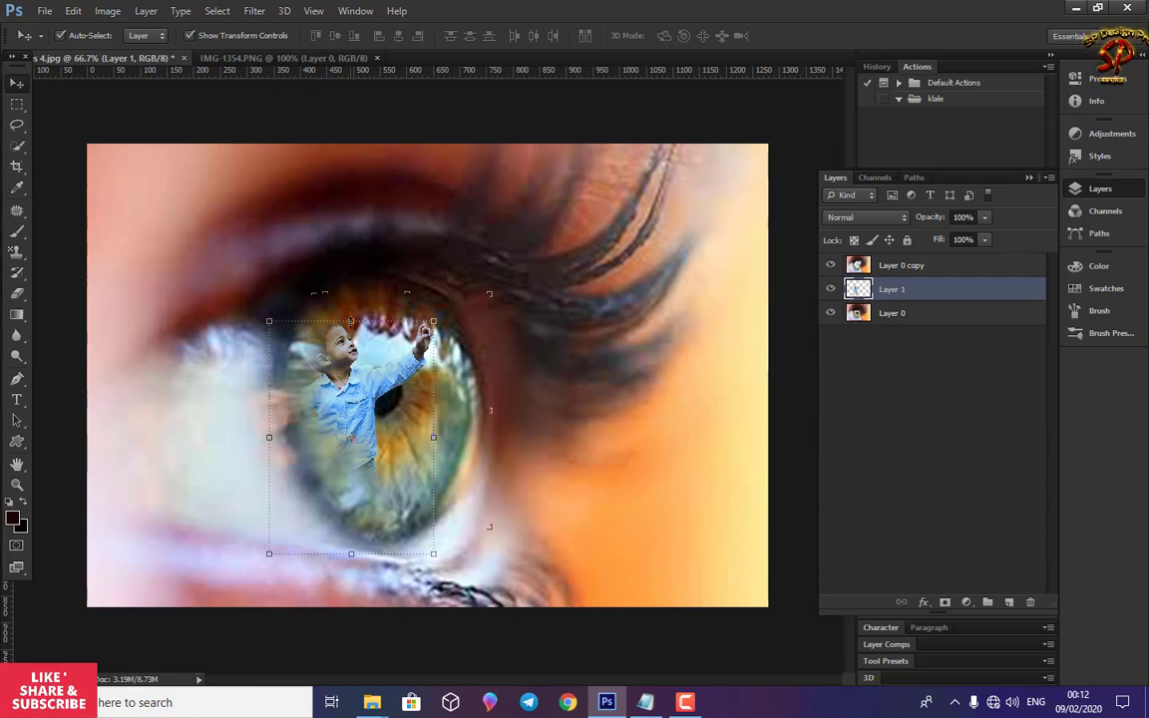
Step: Widen the boy on Layer 1, stretch his height to about 110.5%, and lower him slightly within the iris
left_click_drag(351, 321, 351, 308)
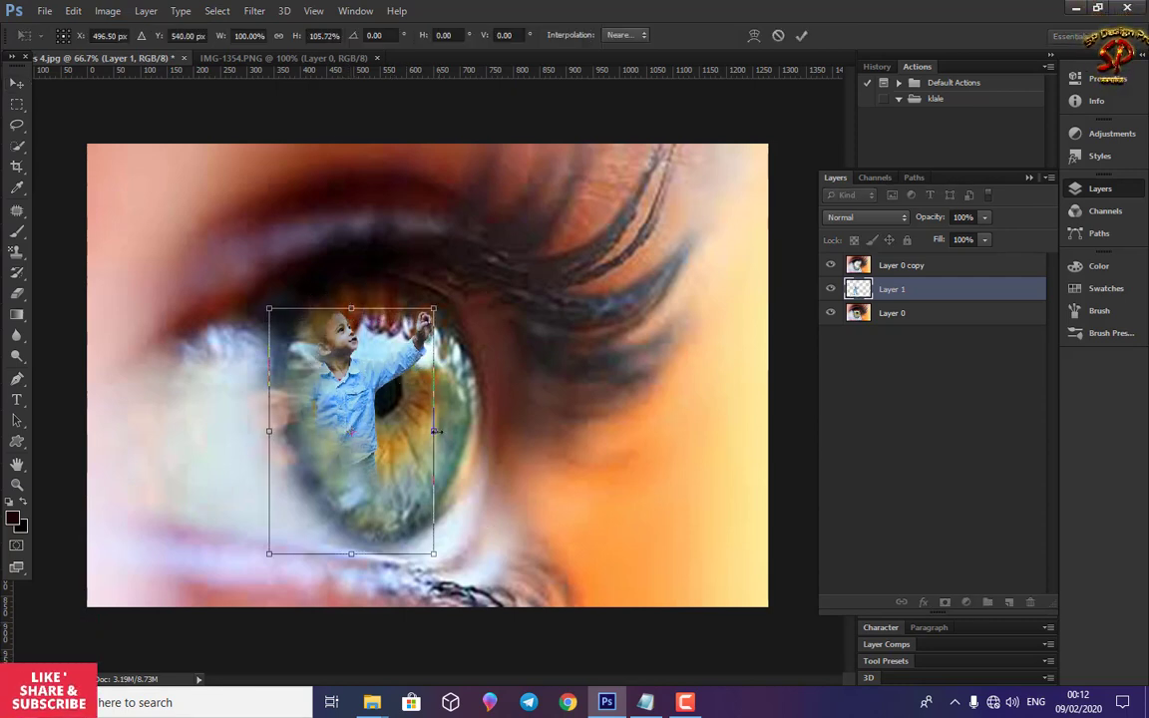
left_click_drag(436, 431, 446, 431)
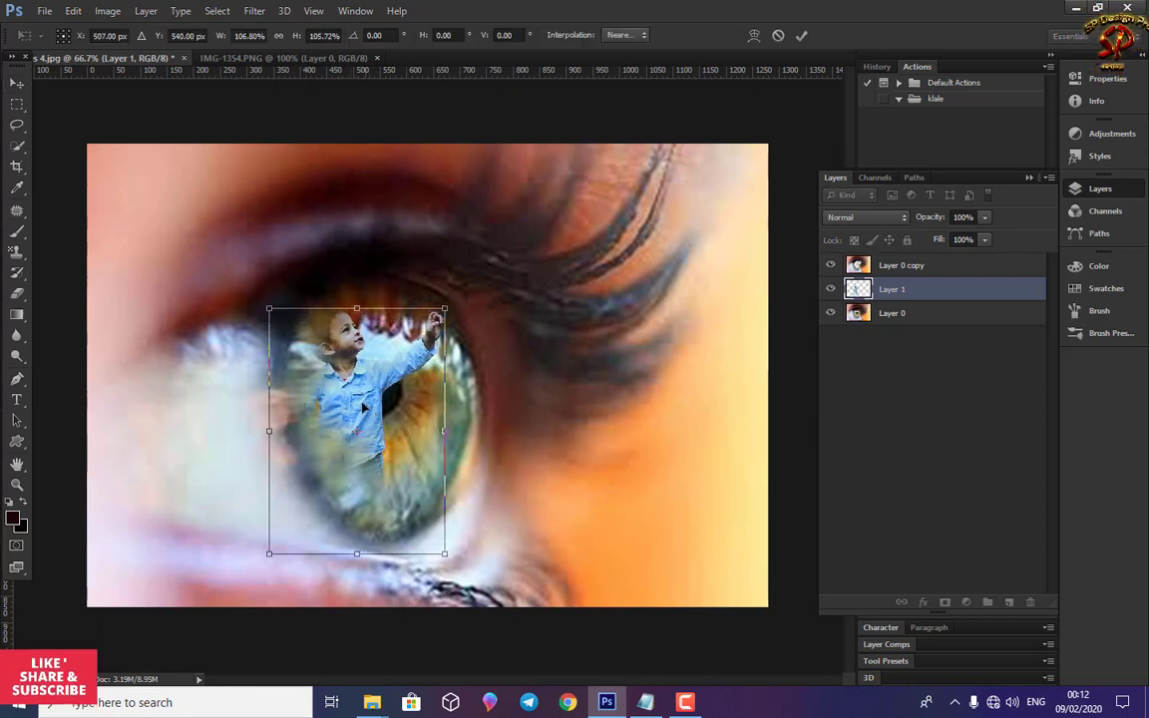
left_click_drag(369, 403, 361, 406)
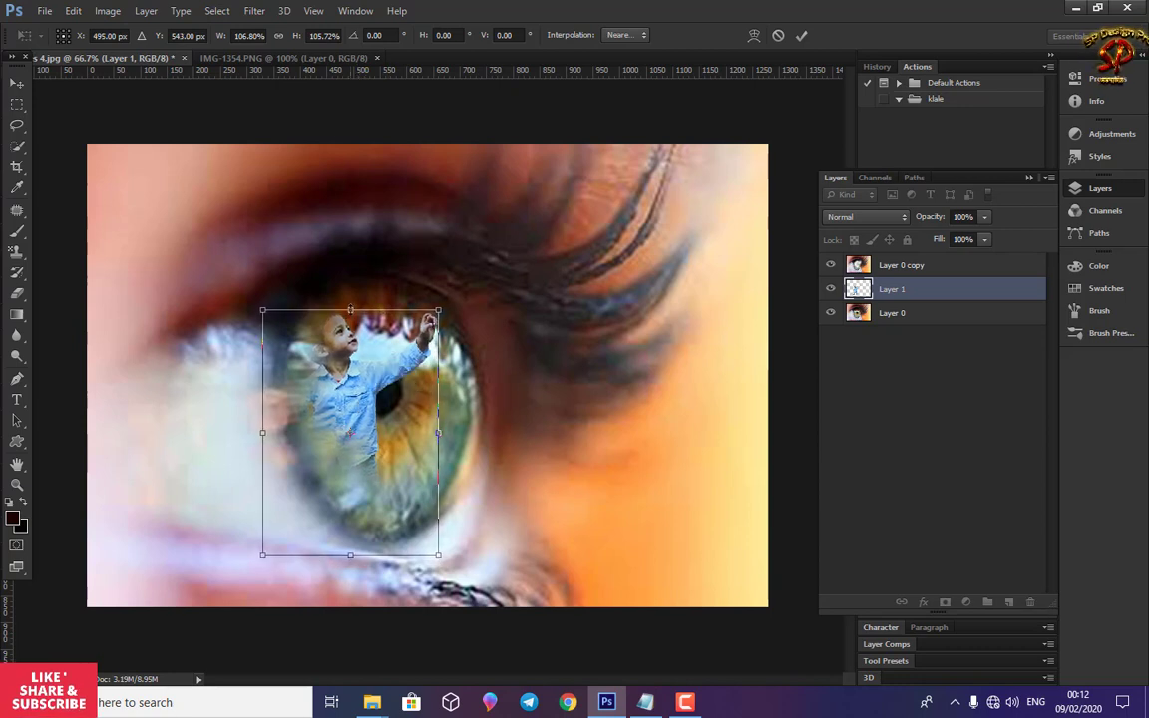
left_click_drag(350, 310, 350, 298)
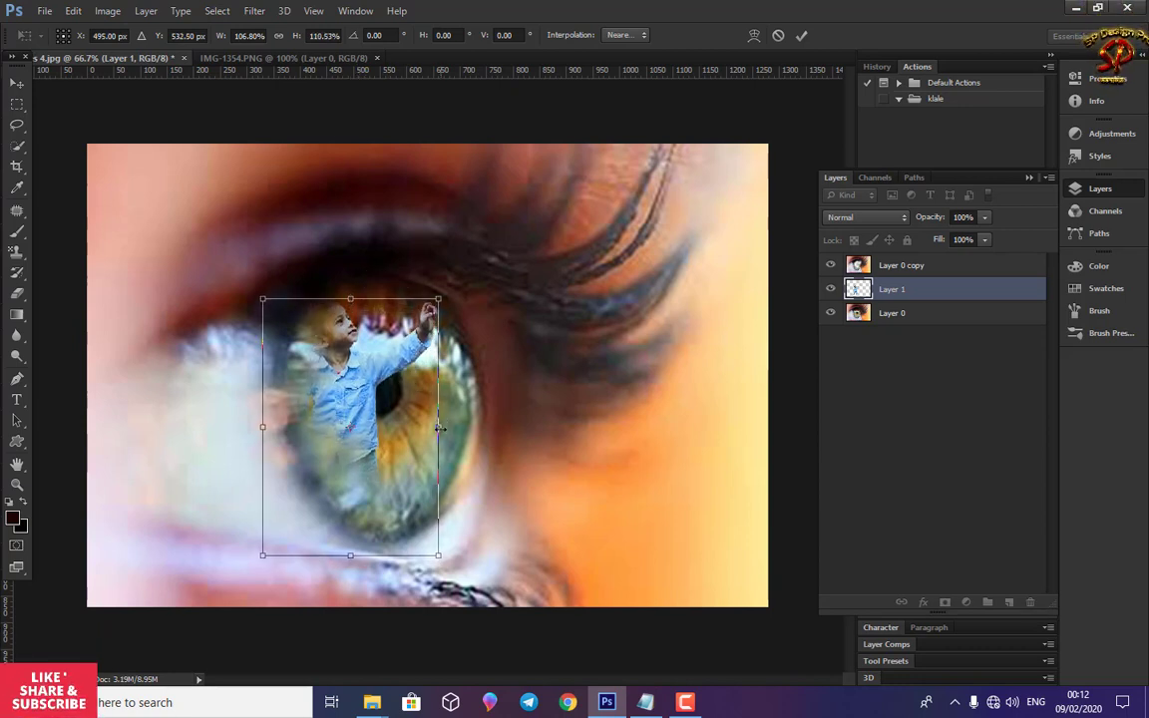
left_click_drag(438, 428, 453, 429)
mouse_move(351, 407)
left_mouse_down()
mouse_move(369, 419)
mouse_move(351, 418)
left_mouse_up()
key("Return")
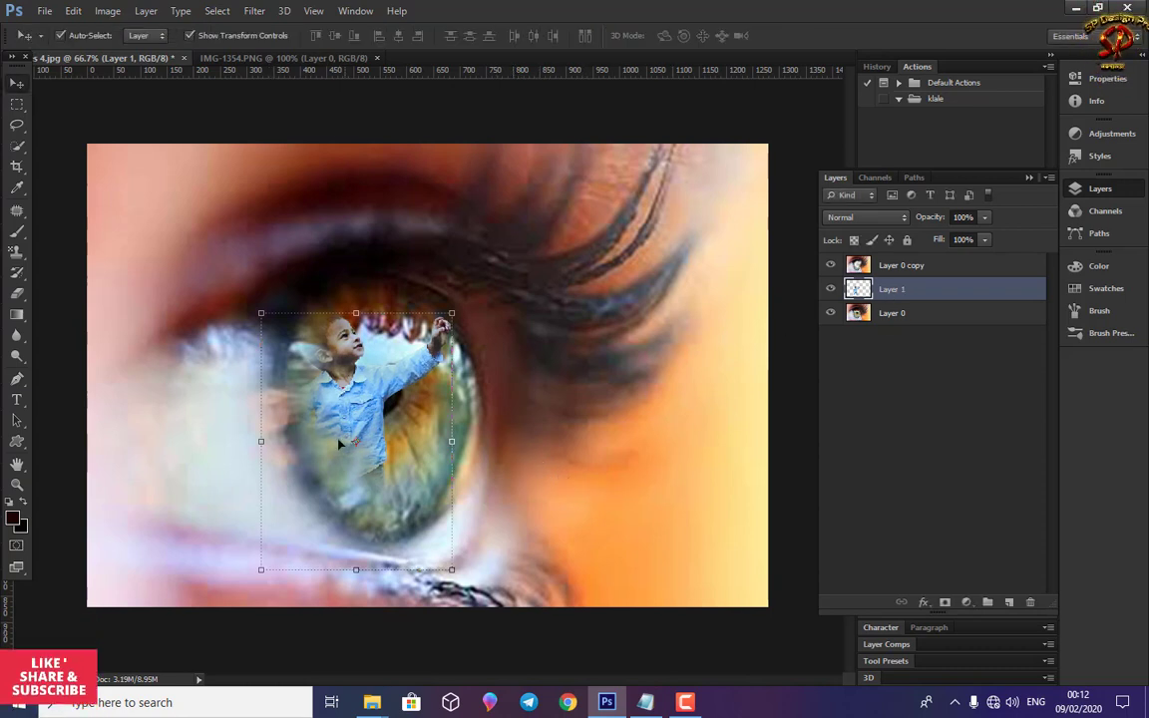
Step: Erase Layer 0 copy over the boy's legs, and on Layer 1 erase his legs, lower shirt and side so he fades into the iris
left_click(287, 396)
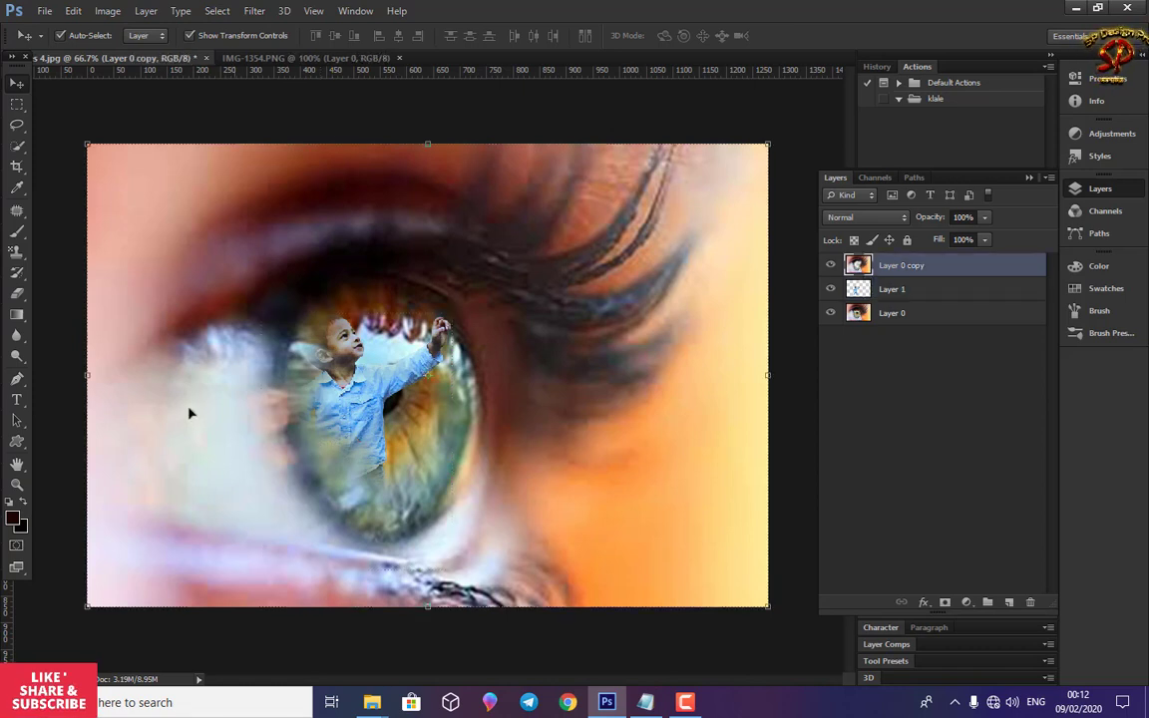
left_click(18, 298)
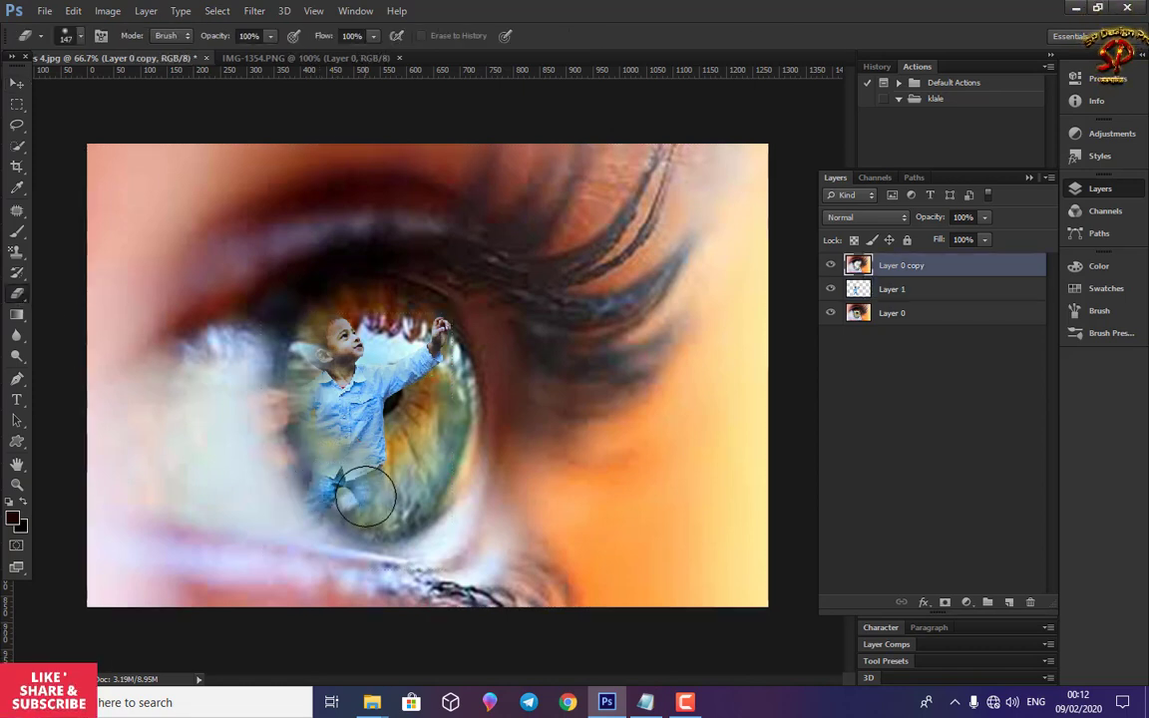
left_click(887, 291)
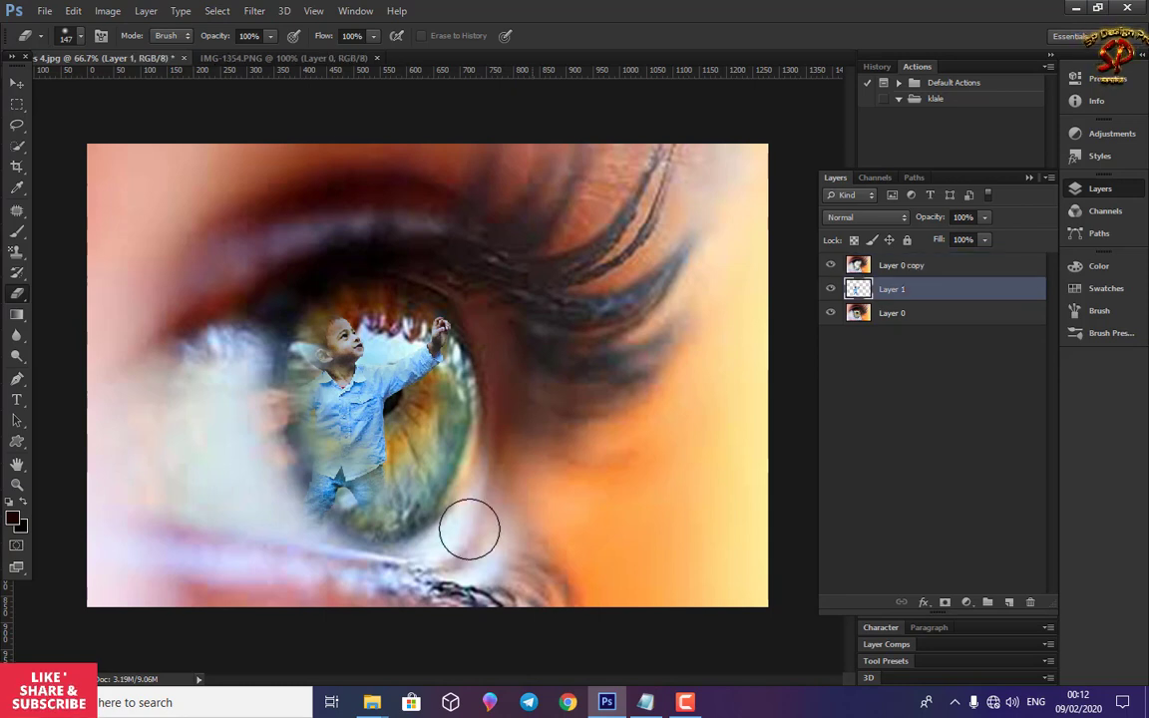
left_click_drag(370, 500, 316, 503)
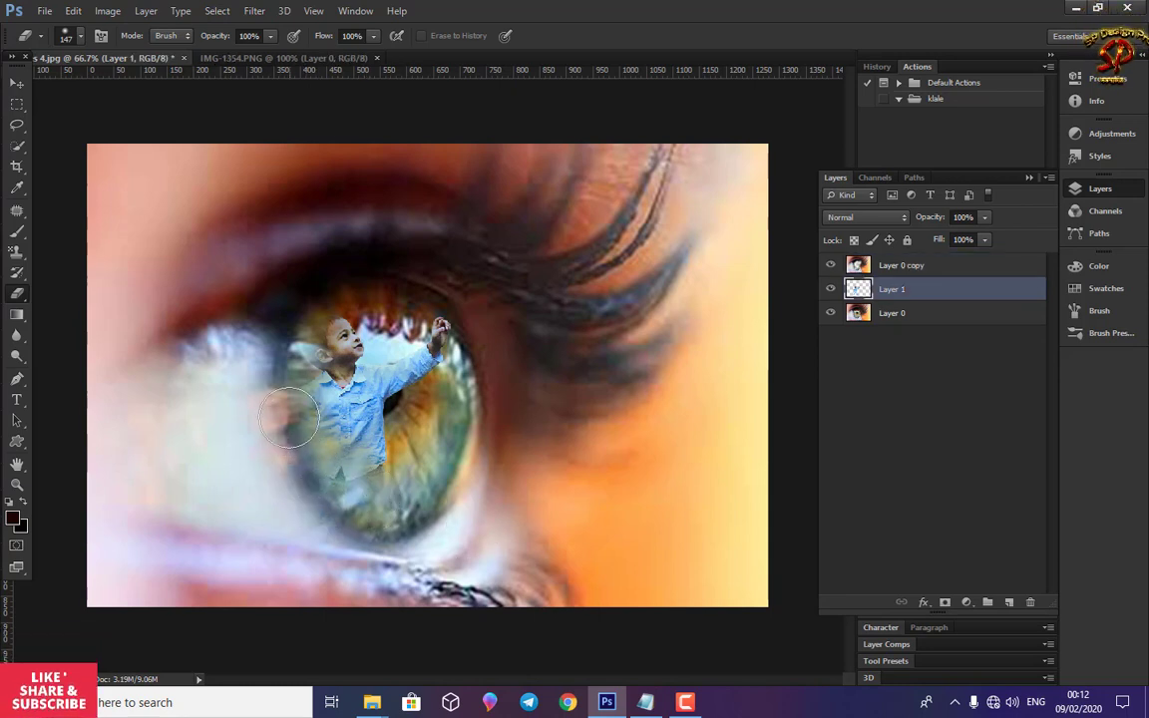
left_click_drag(289, 419, 280, 365)
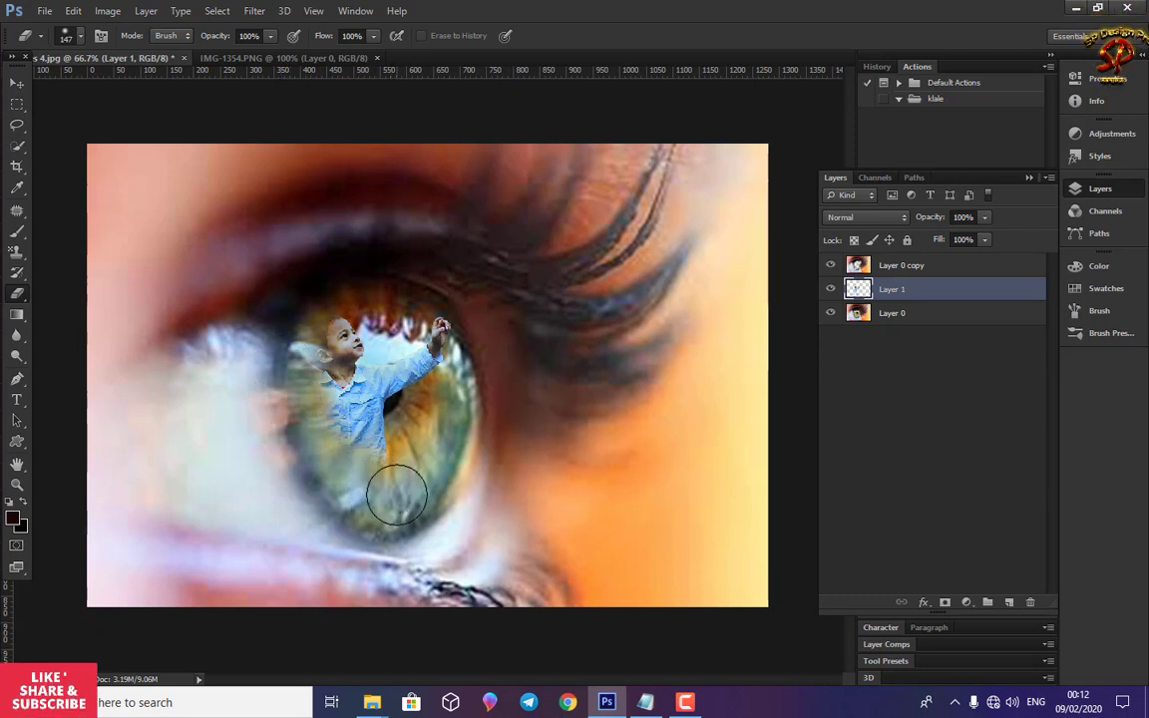
mouse_move(421, 483)
left_mouse_down()
mouse_move(398, 461)
mouse_move(373, 483)
left_mouse_up()
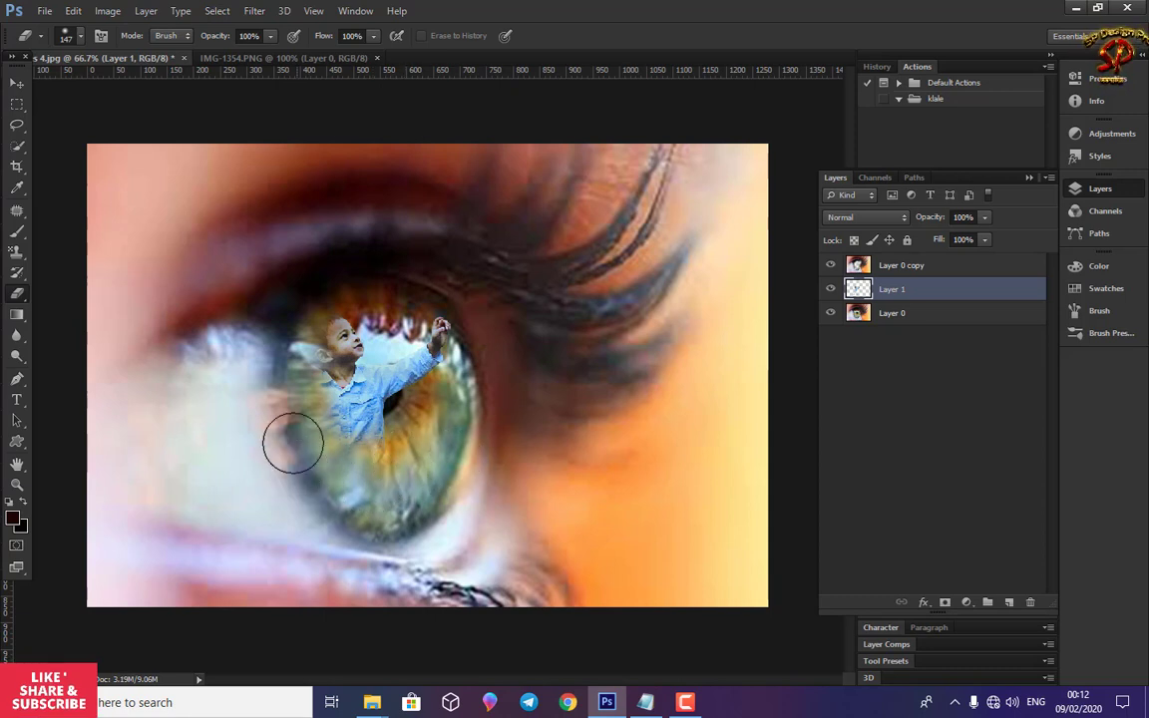
mouse_move(293, 443)
left_mouse_down()
mouse_move(277, 393)
mouse_move(284, 442)
mouse_move(321, 476)
left_mouse_up()
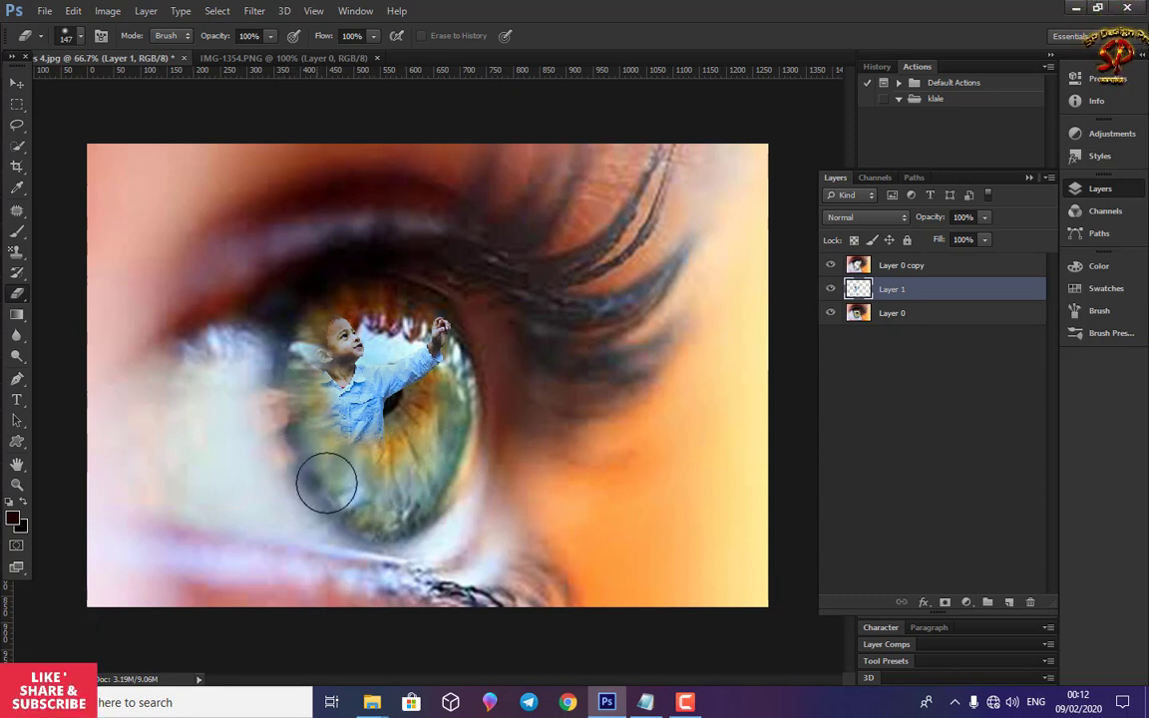
mouse_move(410, 469)
left_mouse_down()
mouse_move(385, 494)
mouse_move(338, 492)
mouse_move(376, 505)
mouse_move(424, 481)
mouse_move(375, 516)
left_mouse_up()
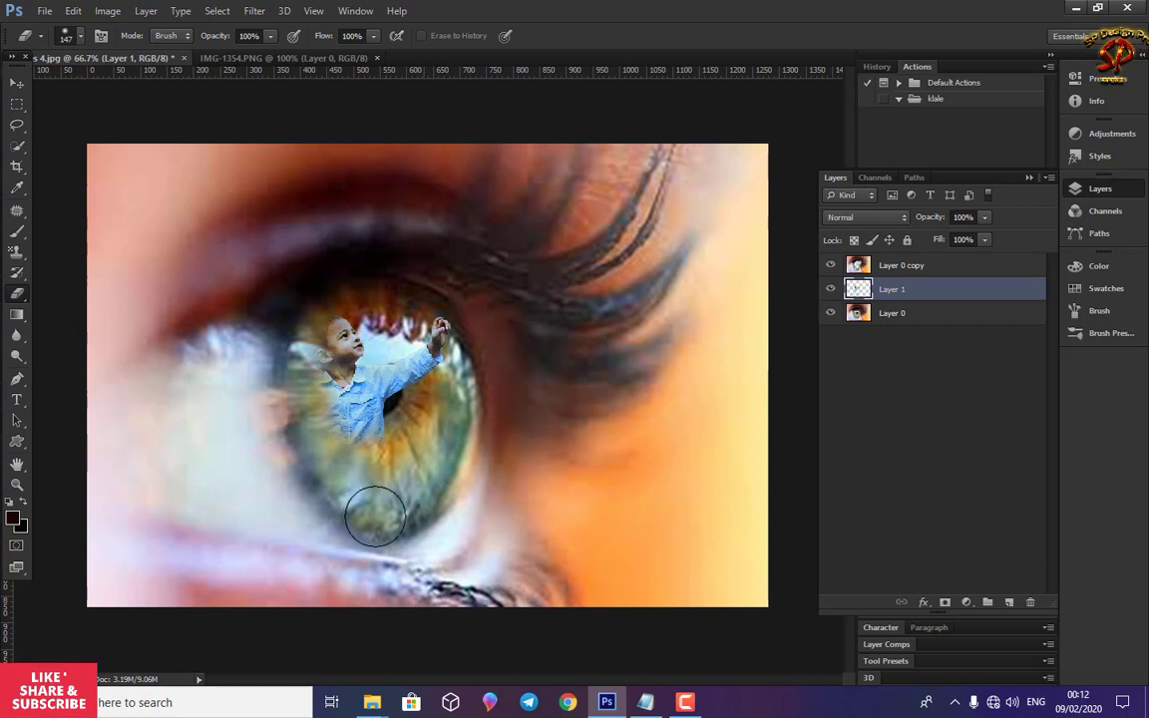
mouse_move(285, 367)
left_mouse_down()
mouse_move(282, 326)
mouse_move(252, 404)
left_mouse_up()
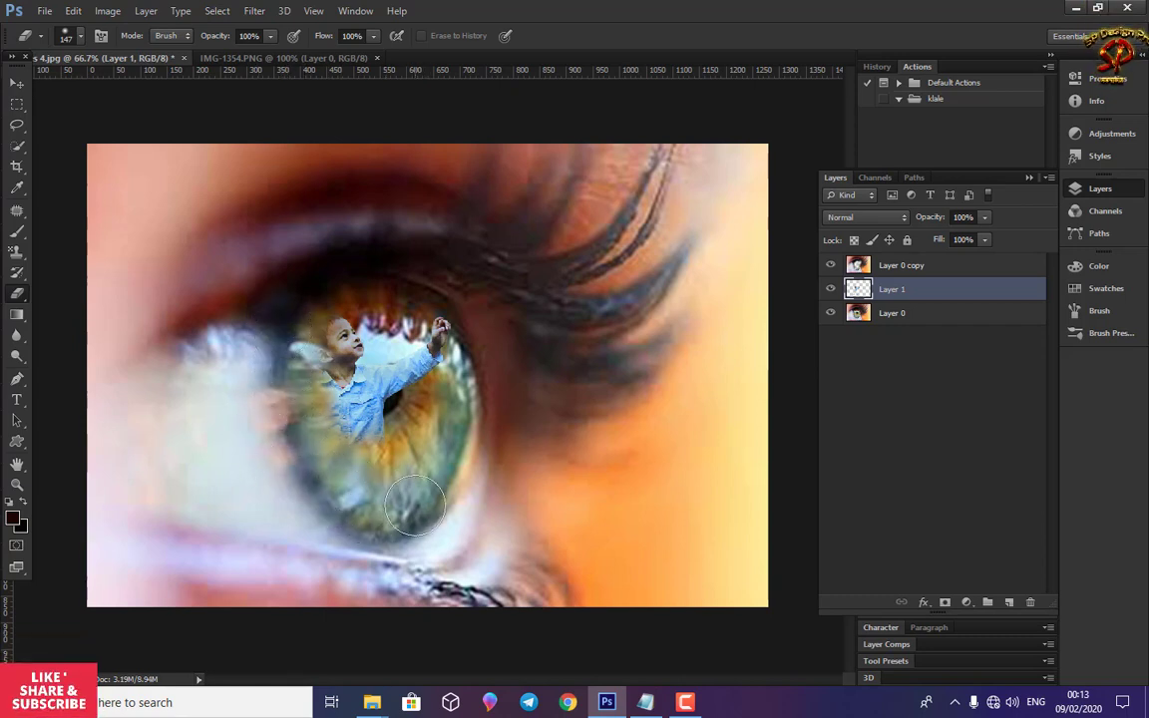
mouse_move(415, 505)
left_mouse_down()
mouse_move(401, 449)
mouse_move(354, 476)
left_mouse_up()
Step: Flip the boy on Layer 1 horizontally and place him on the right side of the iris at about X 605, Y 629.5 px
left_click(16, 85)
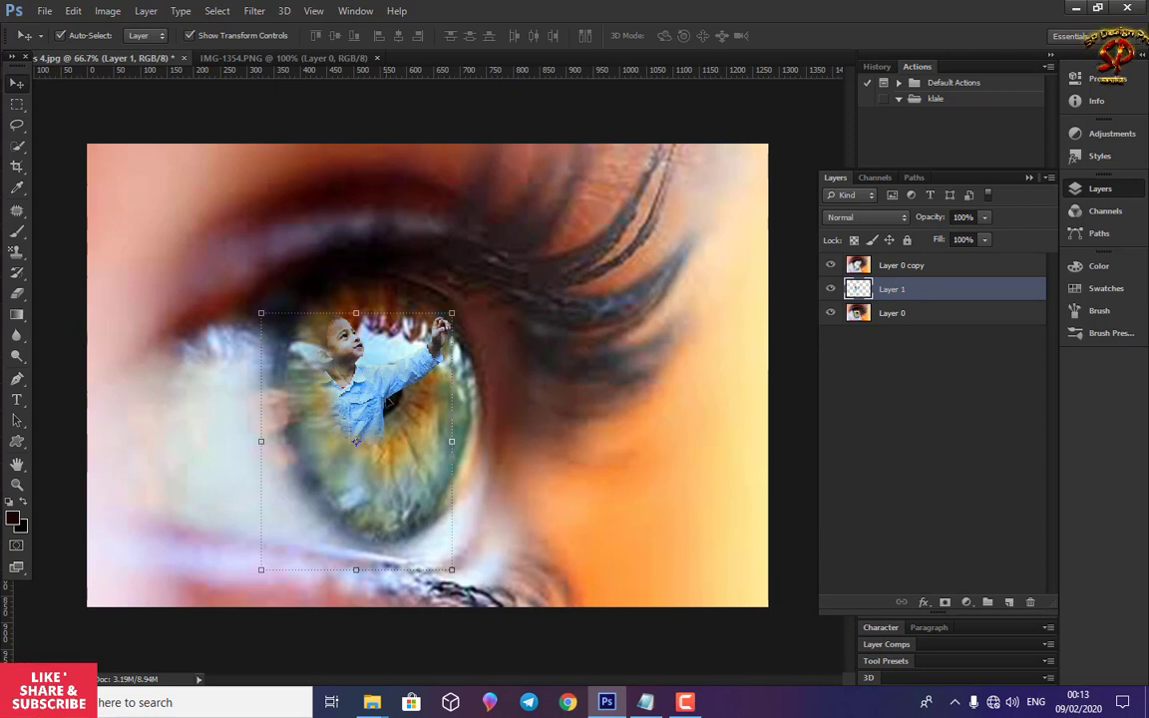
key("ctrl+t")
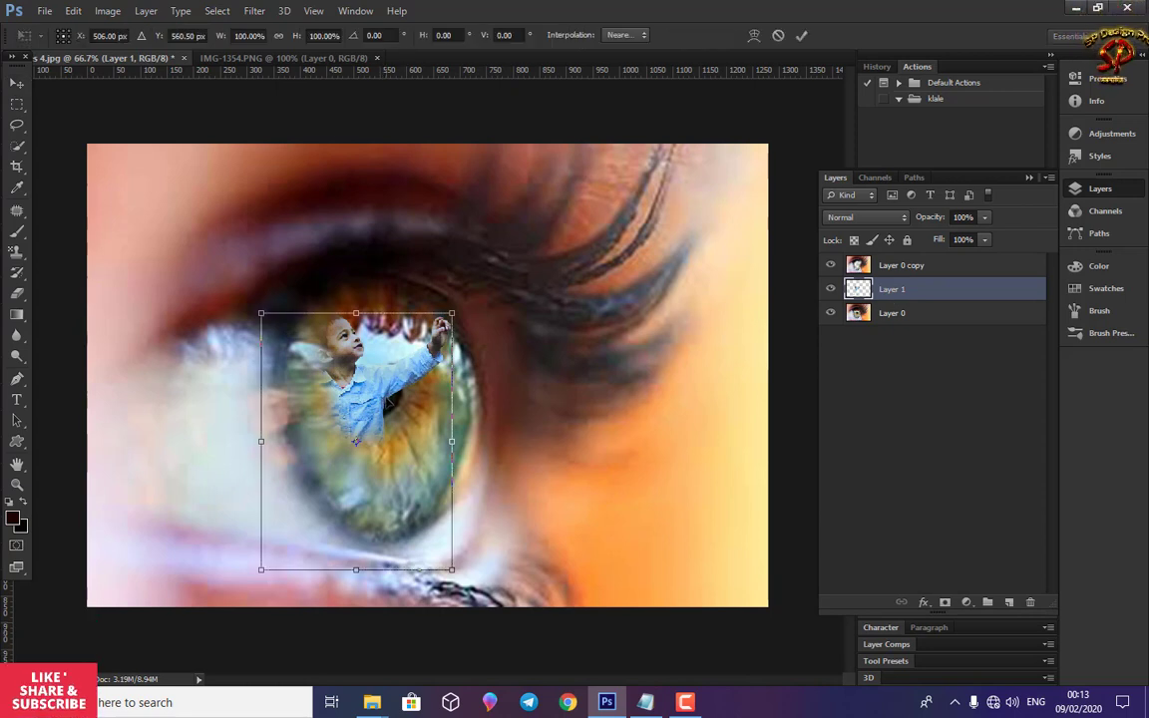
right_click(346, 358)
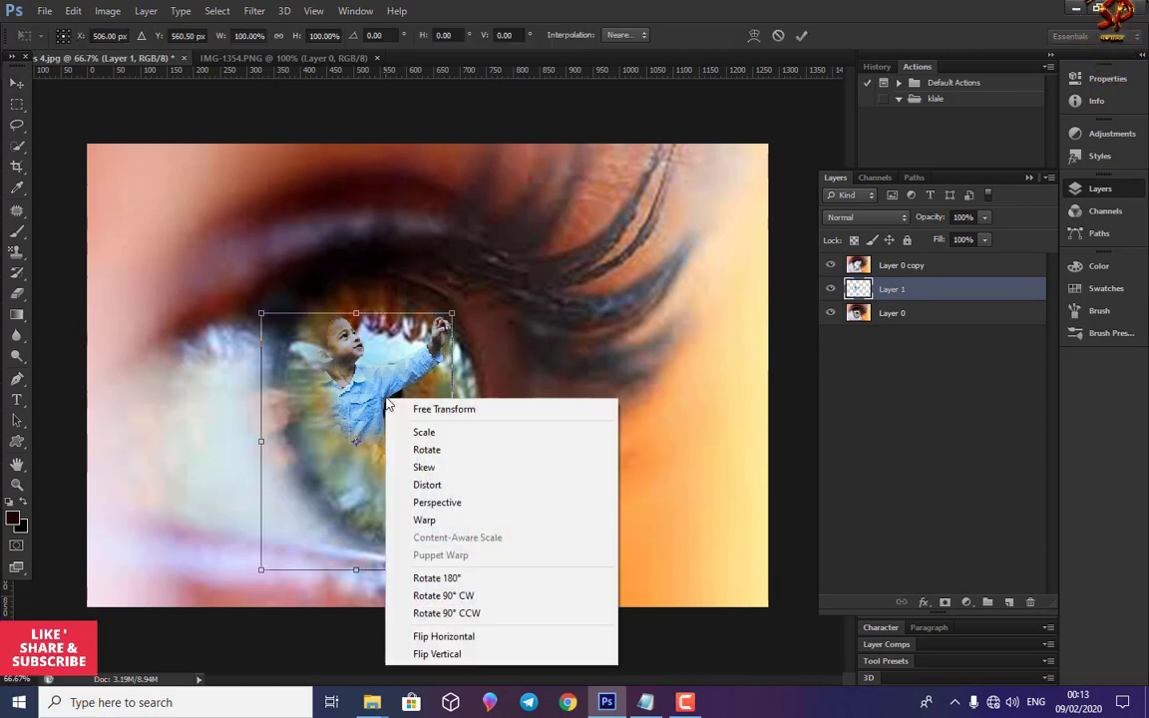
left_click(439, 638)
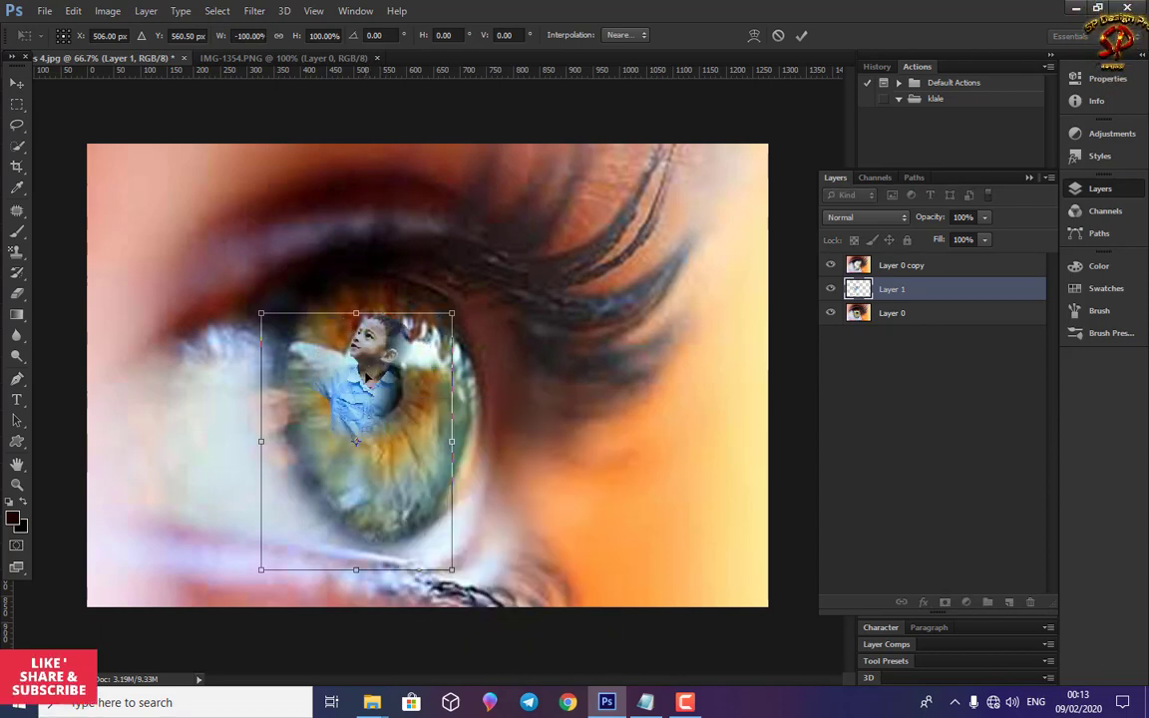
left_click_drag(368, 373, 420, 418)
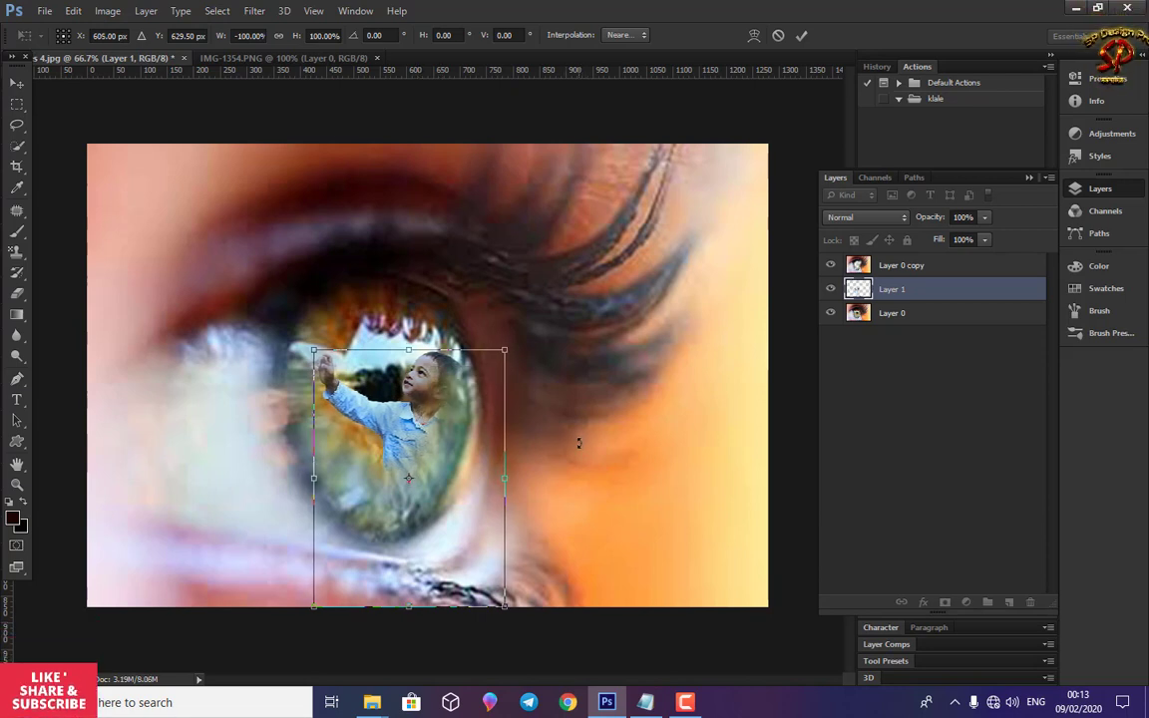
key("Return")
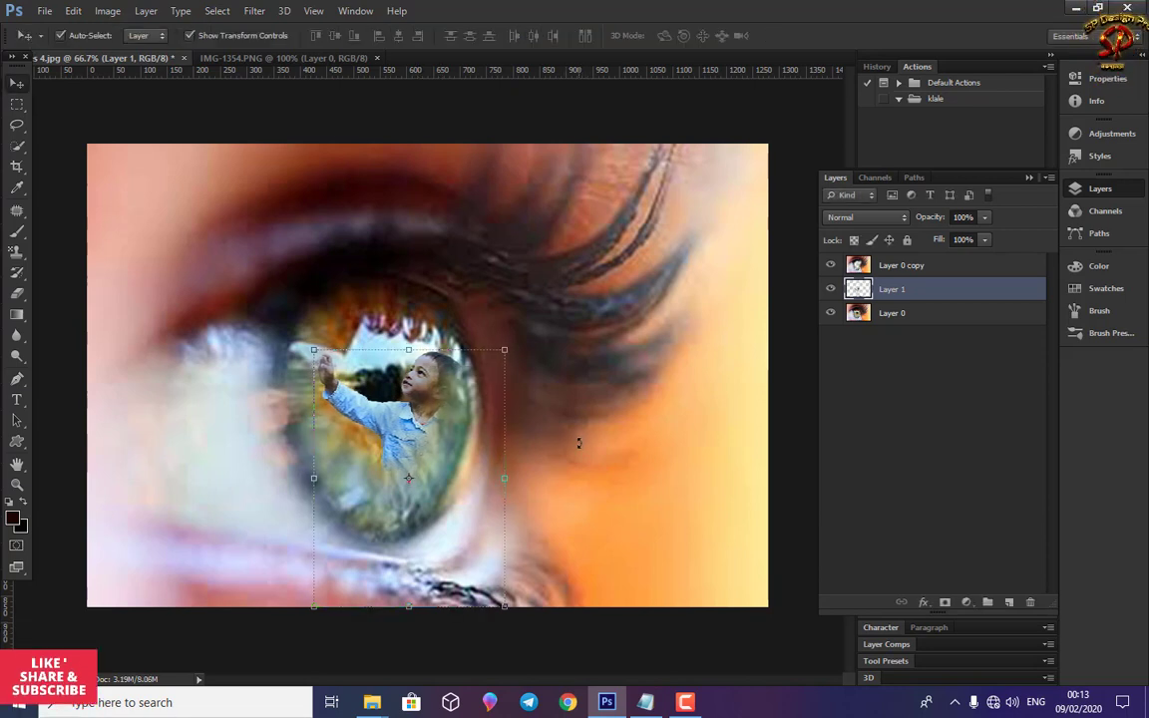
left_click(583, 454)
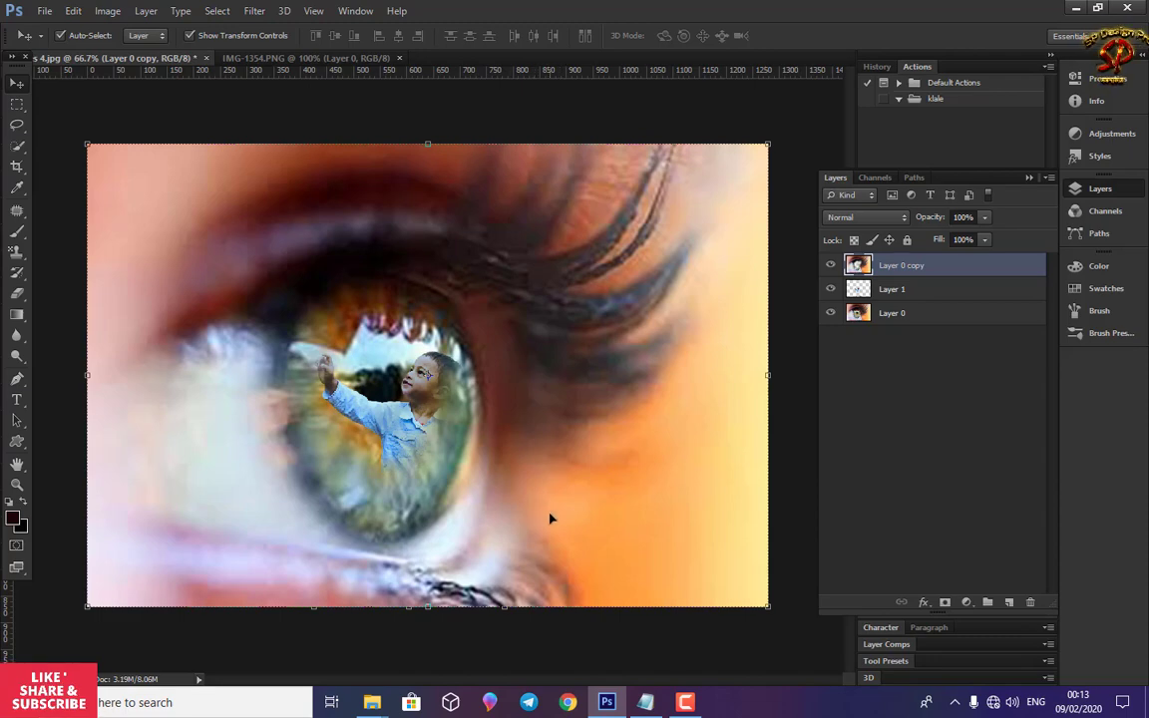
Step: Open the image file "sparkle light overlay effects"
left_click(46, 12)
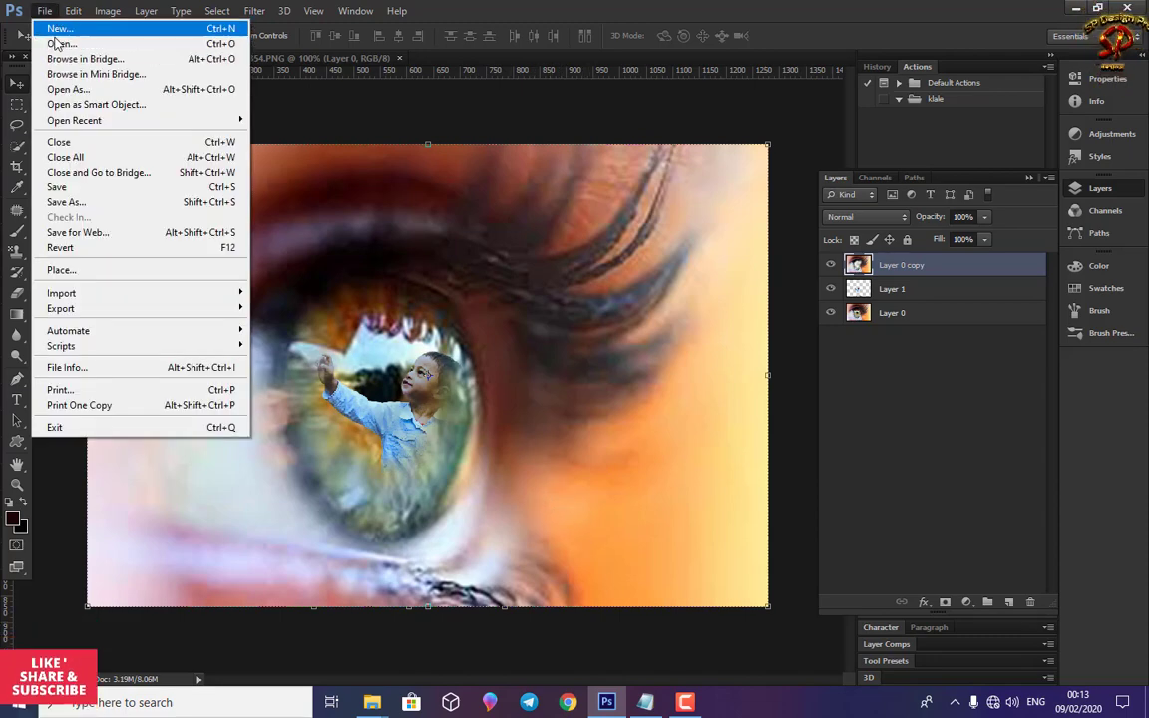
left_click(59, 43)
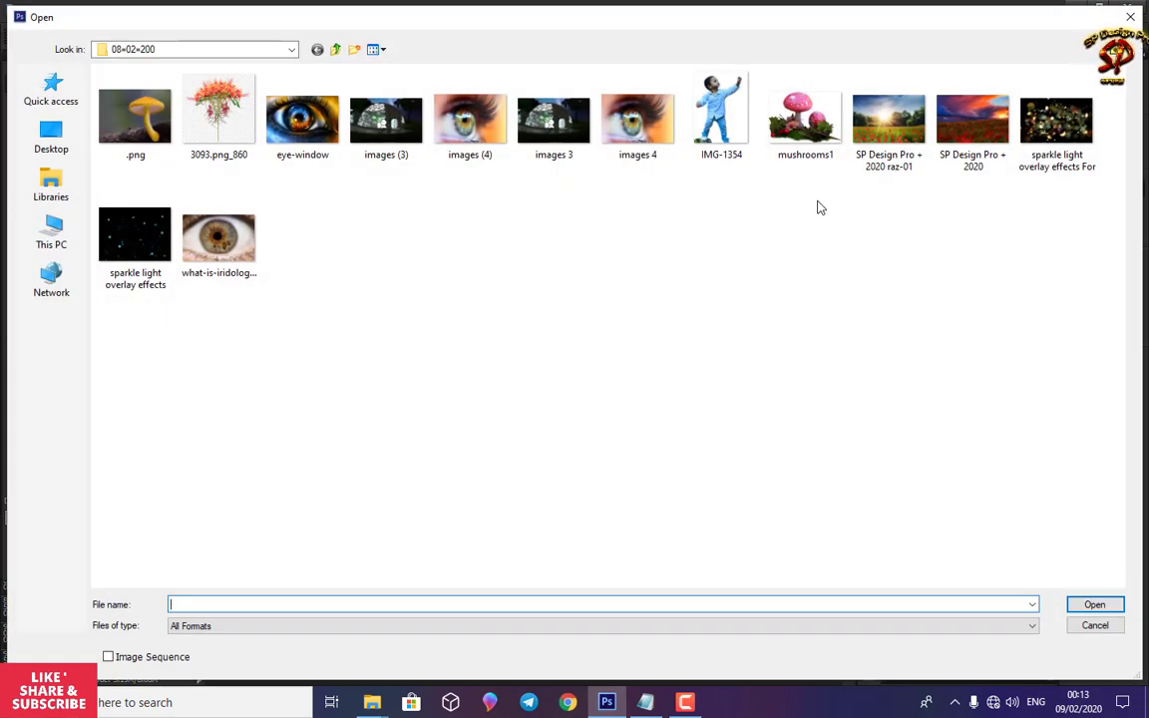
left_click(137, 244)
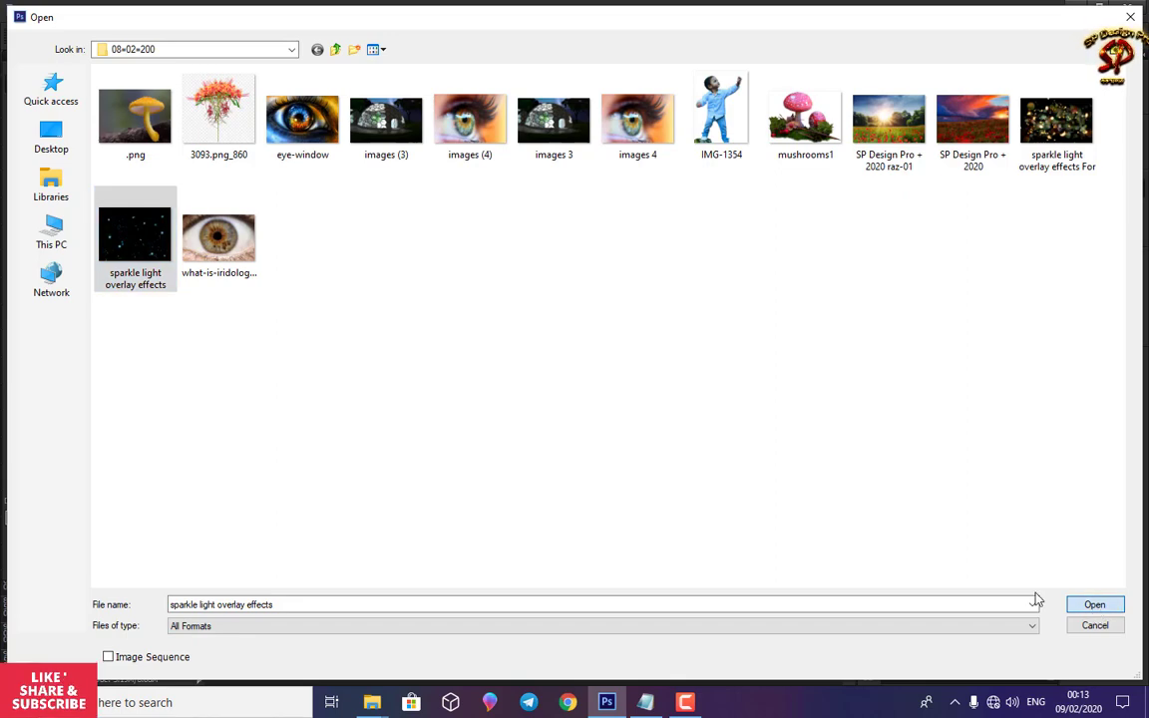
left_click(1094, 604)
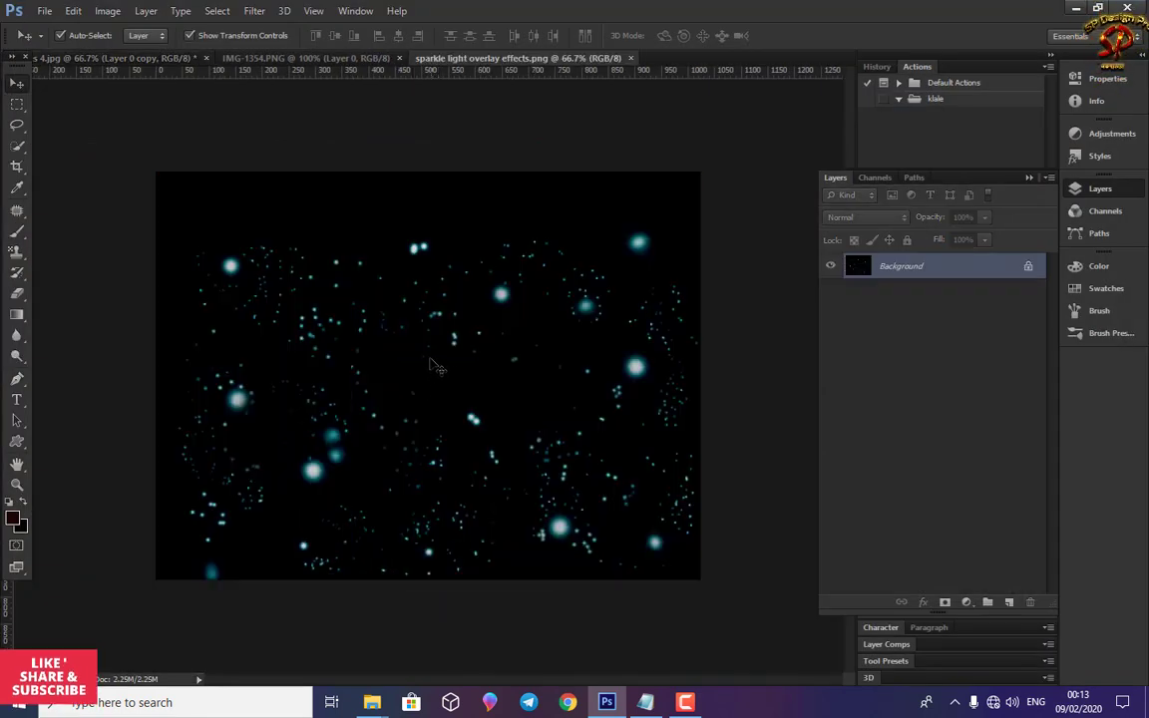
left_click_drag(431, 365, 301, 242)
left_click_drag(522, 323, 634, 290)
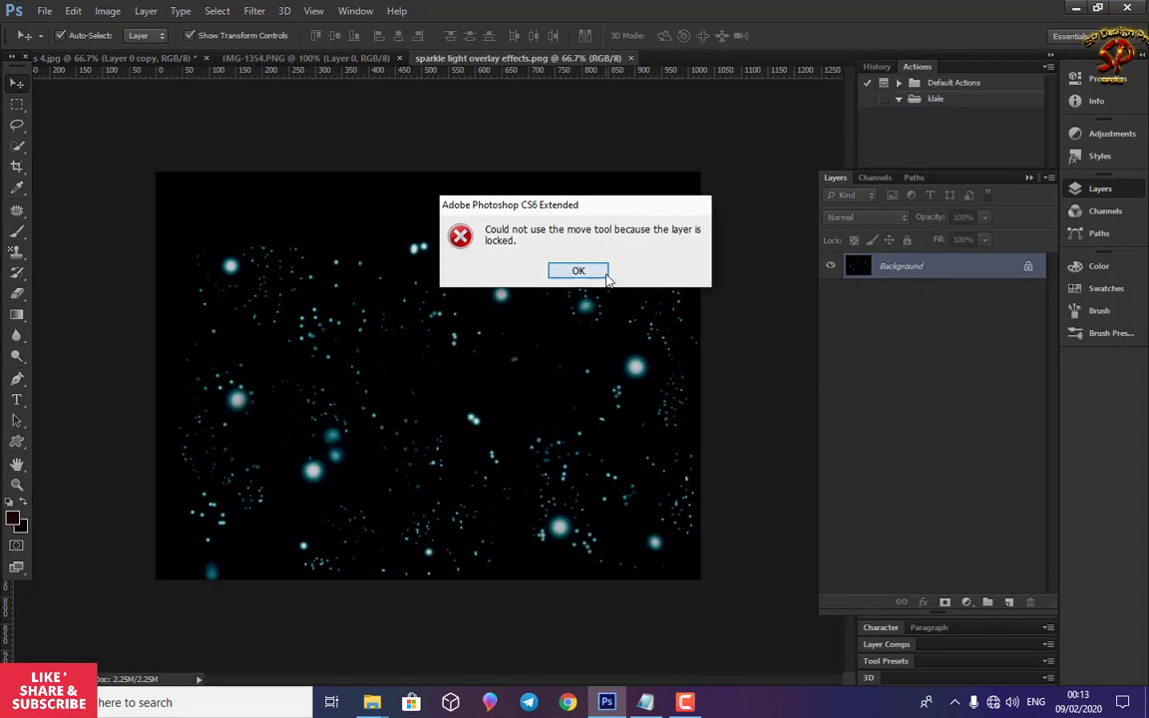
left_click(603, 274)
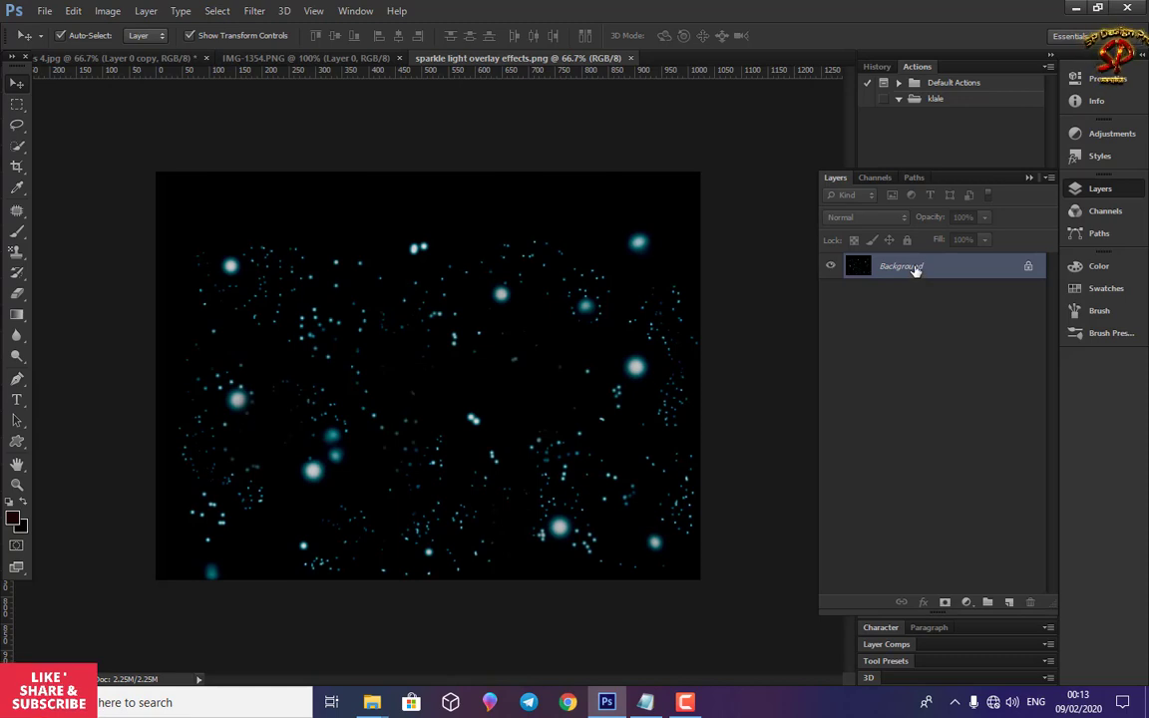
Step: Convert the sparkle image's Background into the regular layer Layer 0 and copy it into the eye document above Layer 0 copy
double_click(913, 268)
left_click(696, 224)
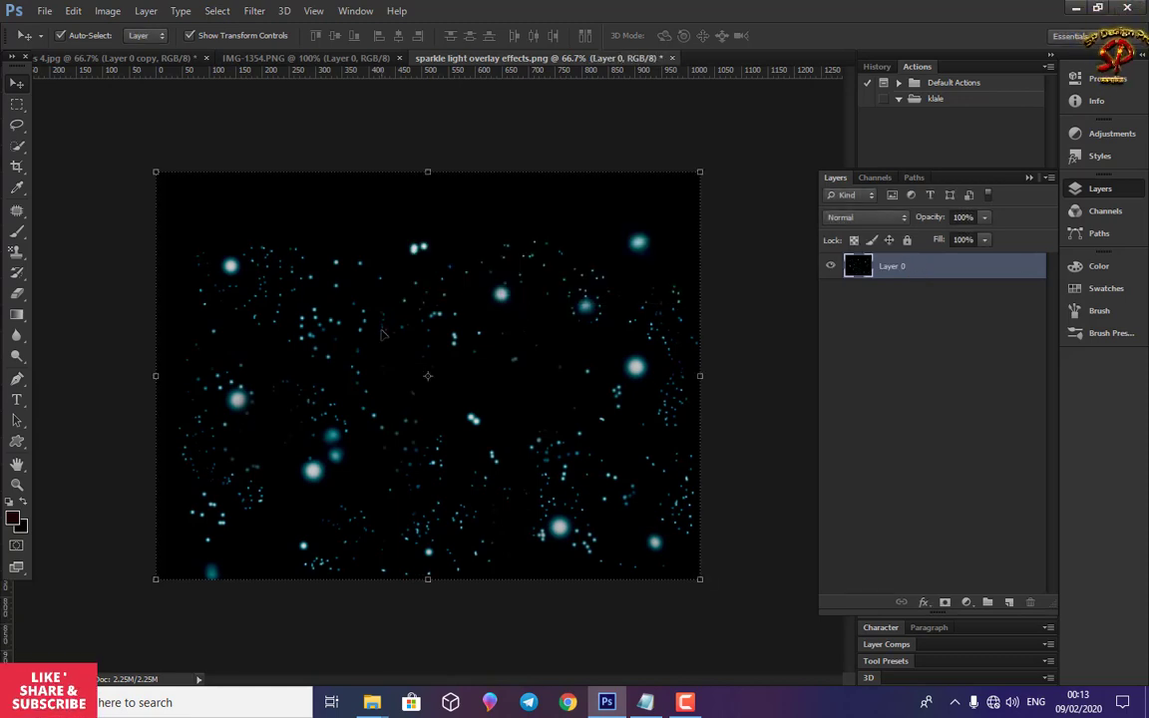
left_click_drag(382, 334, 405, 374)
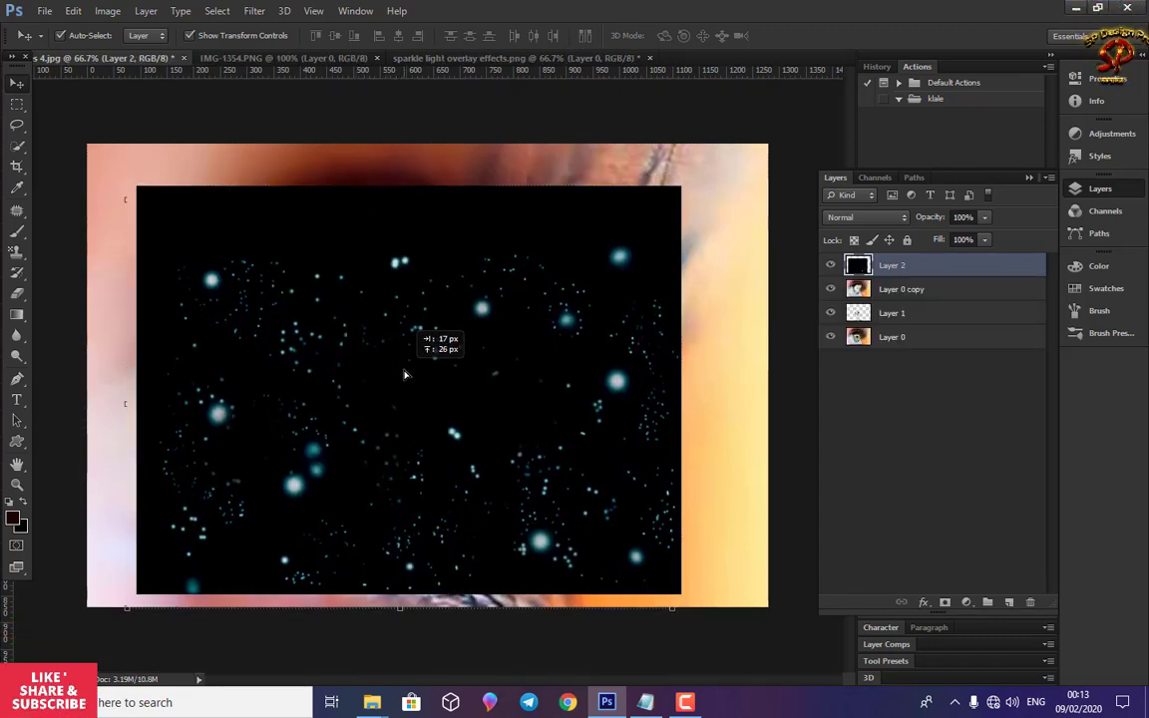
Step: Scale the sparkle overlay on Layer 2 down over the iris to about 39.94% width and 64.71% height
left_click_drag(137, 185, 285, 281)
left_click_drag(679, 593, 490, 544)
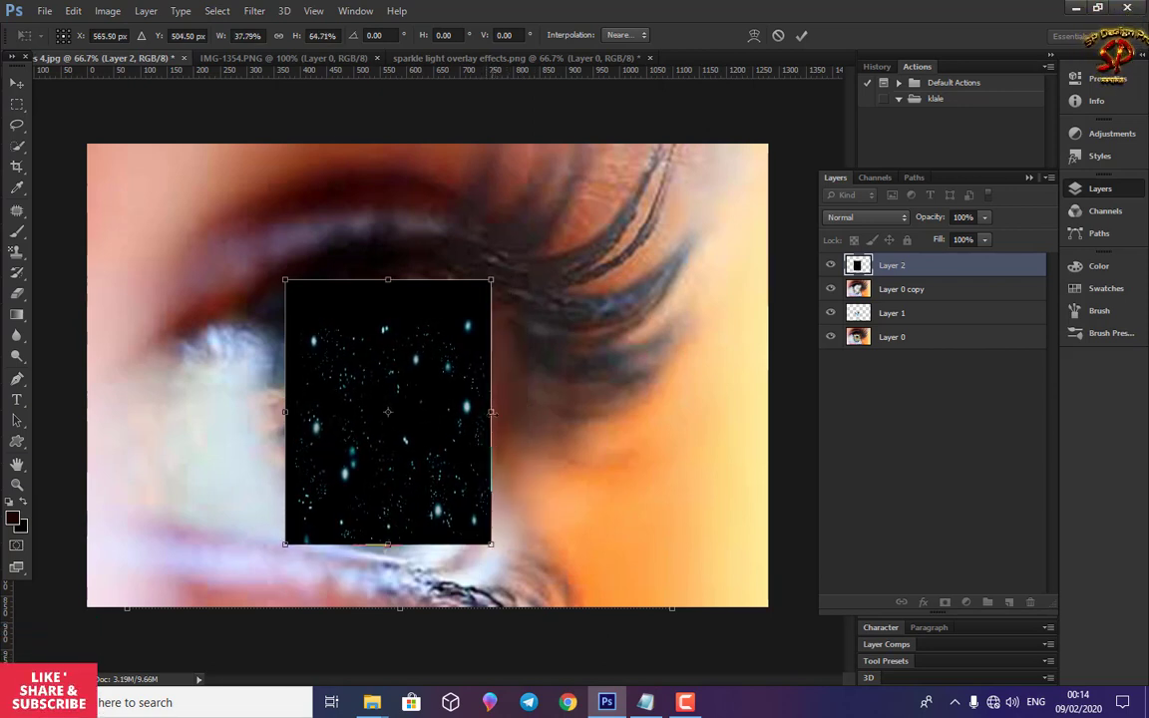
left_click_drag(491, 349, 505, 349)
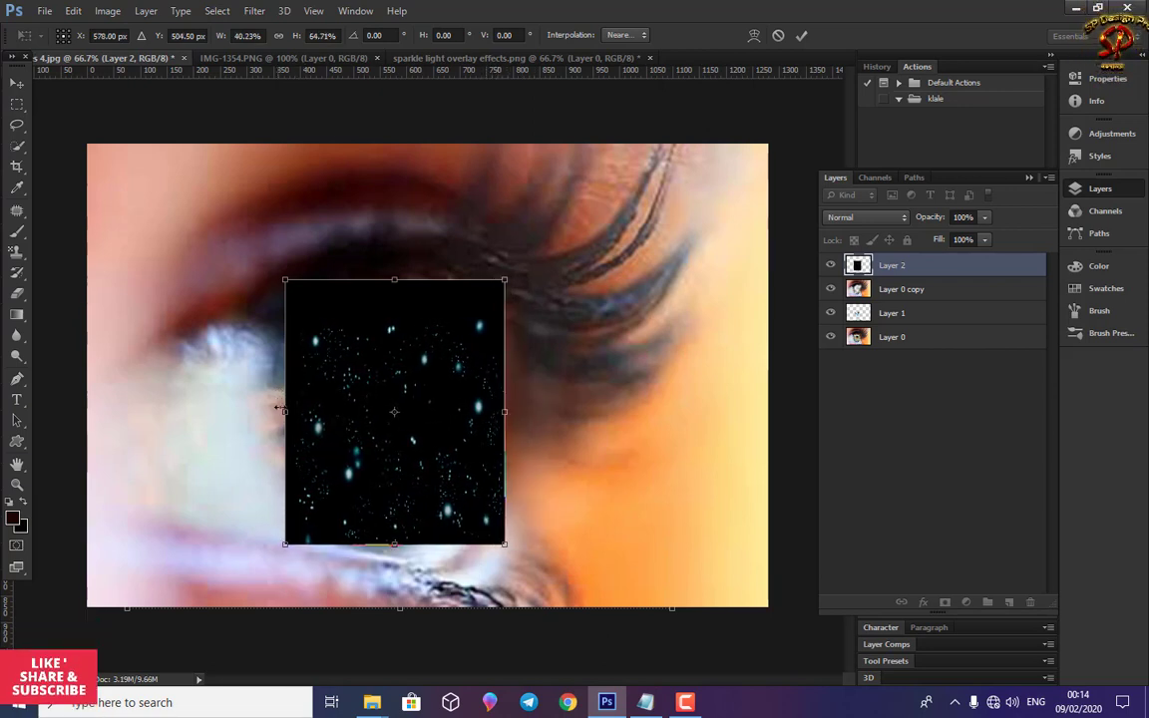
mouse_move(285, 411)
left_mouse_down()
mouse_move(264, 410)
mouse_move(286, 411)
left_mouse_up()
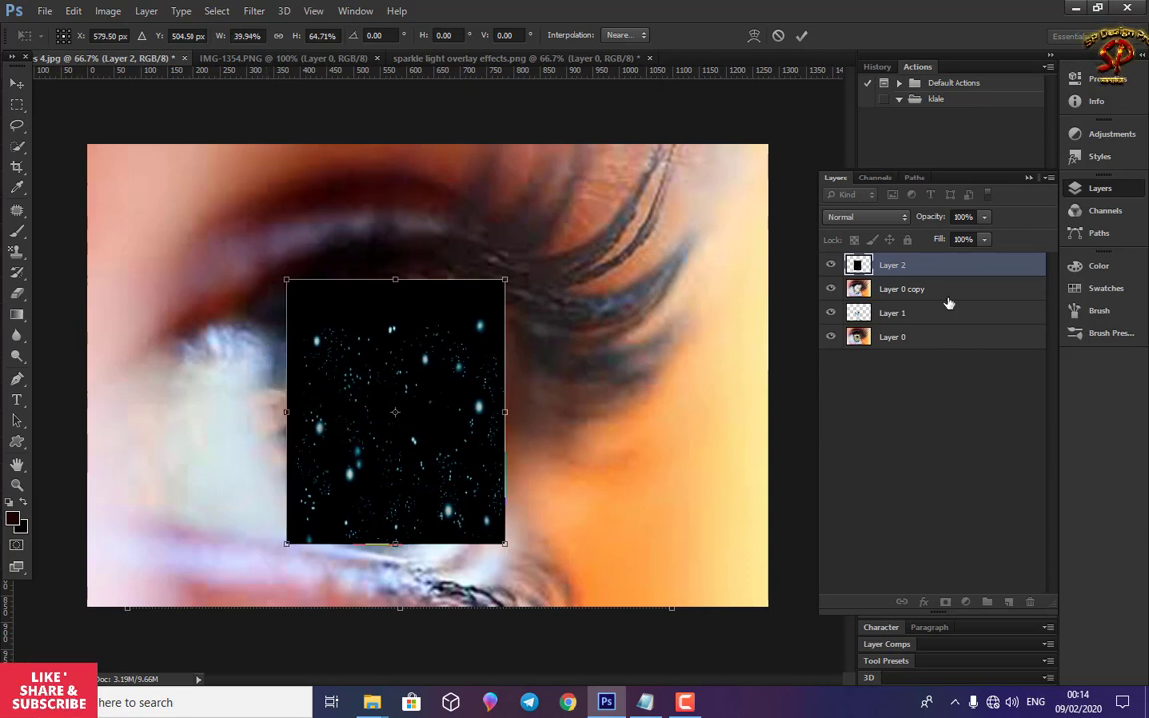
Step: Set Layer 2's blend mode to Soft Light and enlarge it to about 41.80% width and 67.58% height
left_click(865, 216)
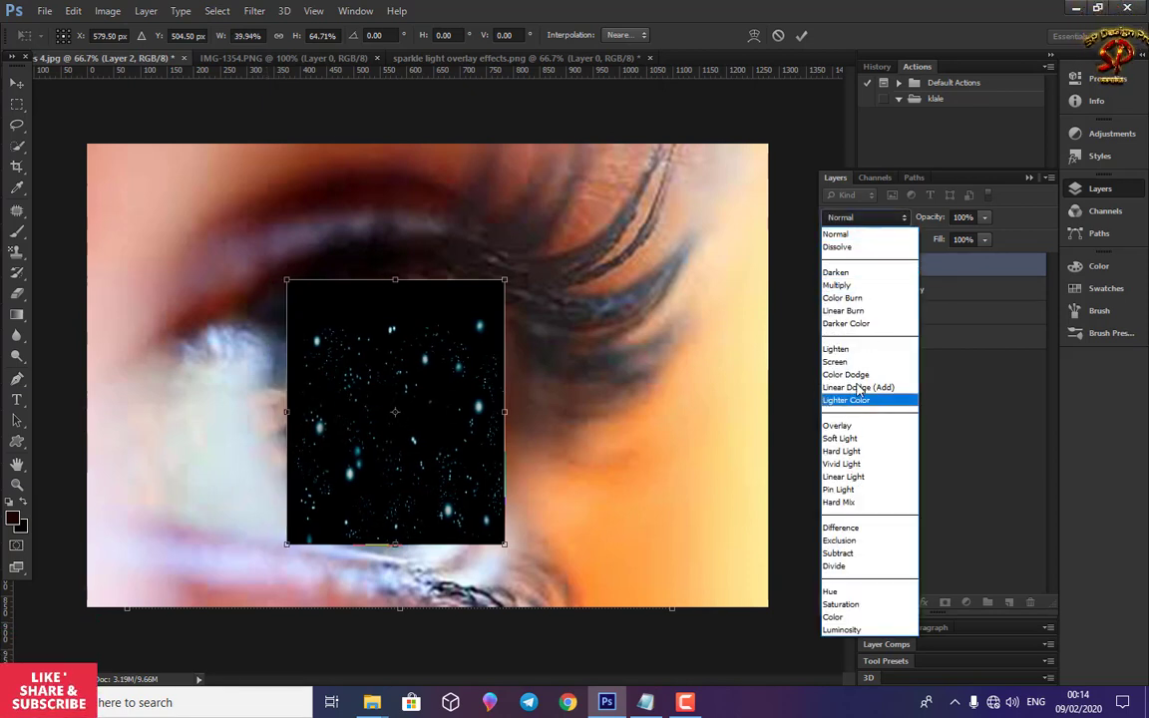
left_click(842, 437)
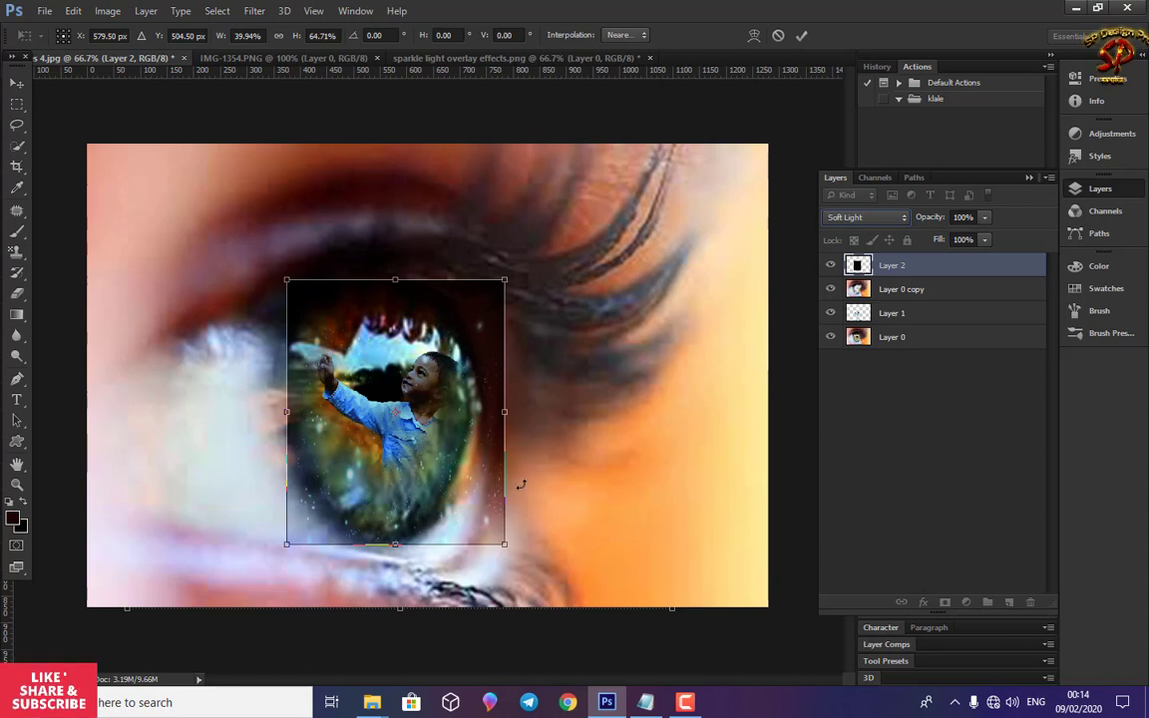
left_click_drag(504, 411, 514, 410)
left_click_drag(400, 546, 402, 558)
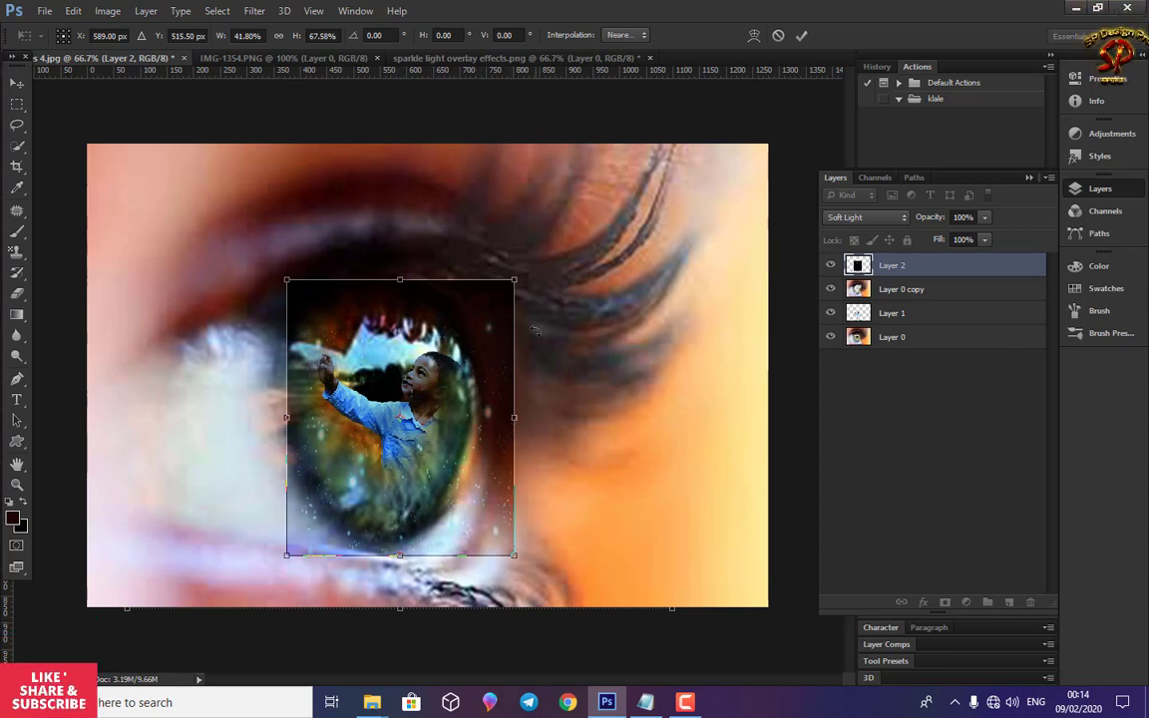
key("Return")
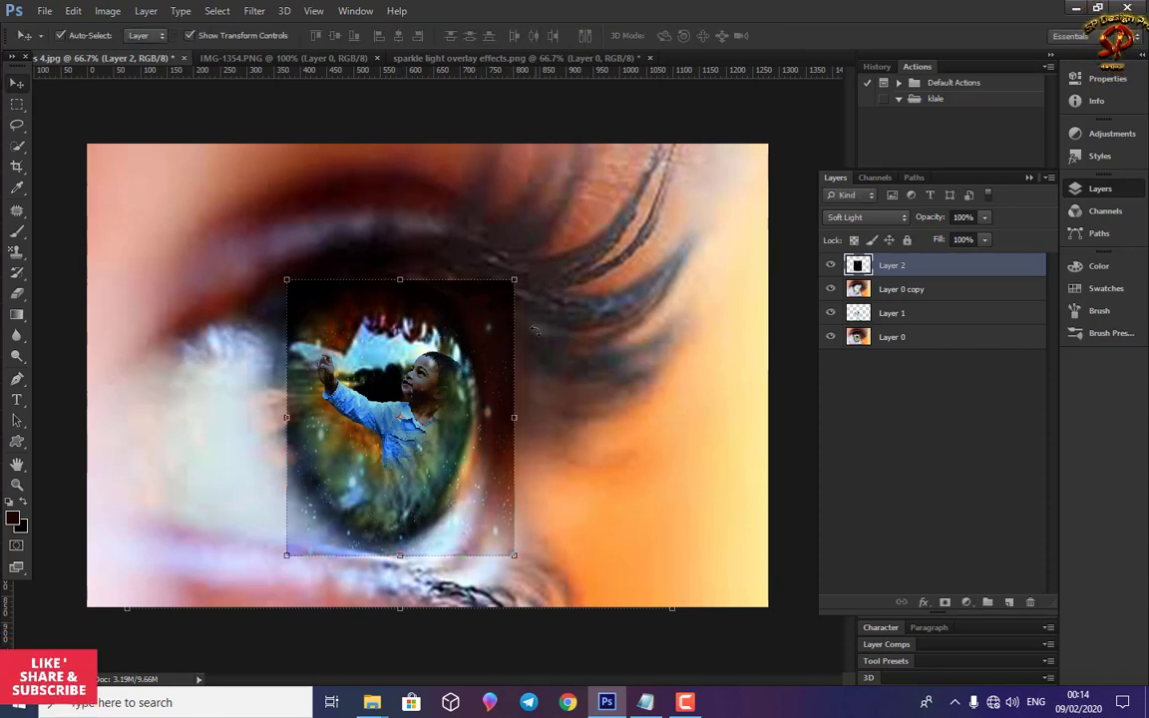
left_click(525, 345)
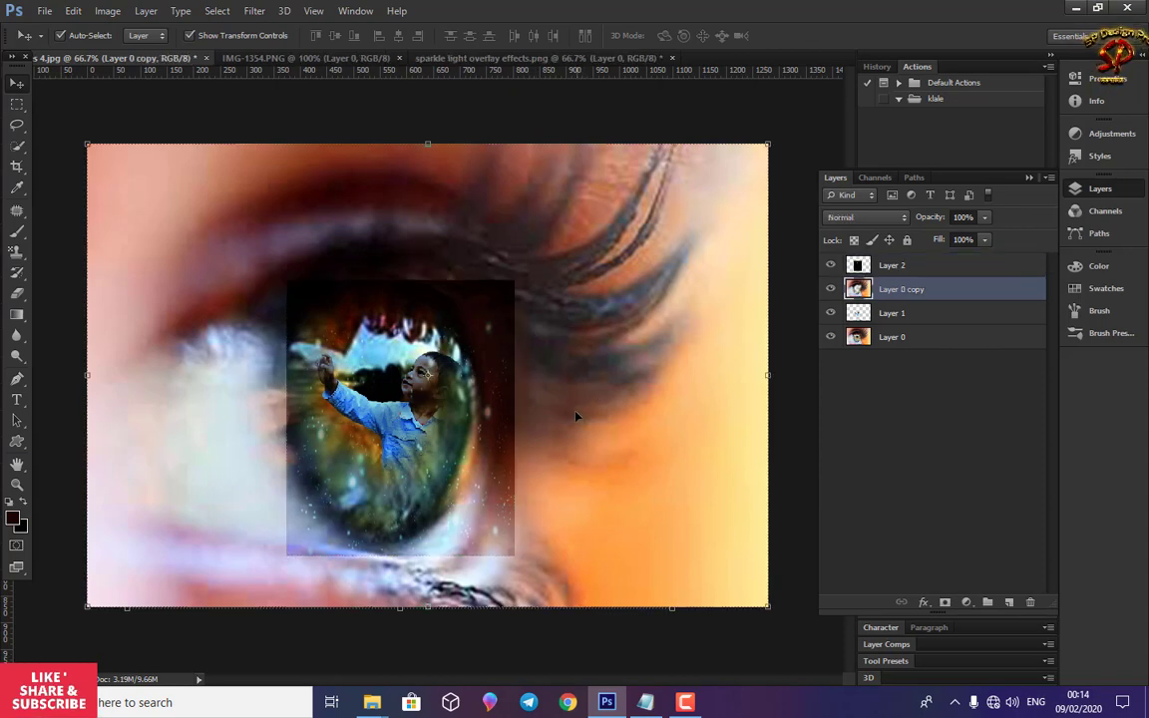
Step: Erase the parts of Layer 2 that extend beyond the iris and those covering the boy's face and arm
left_click(892, 266)
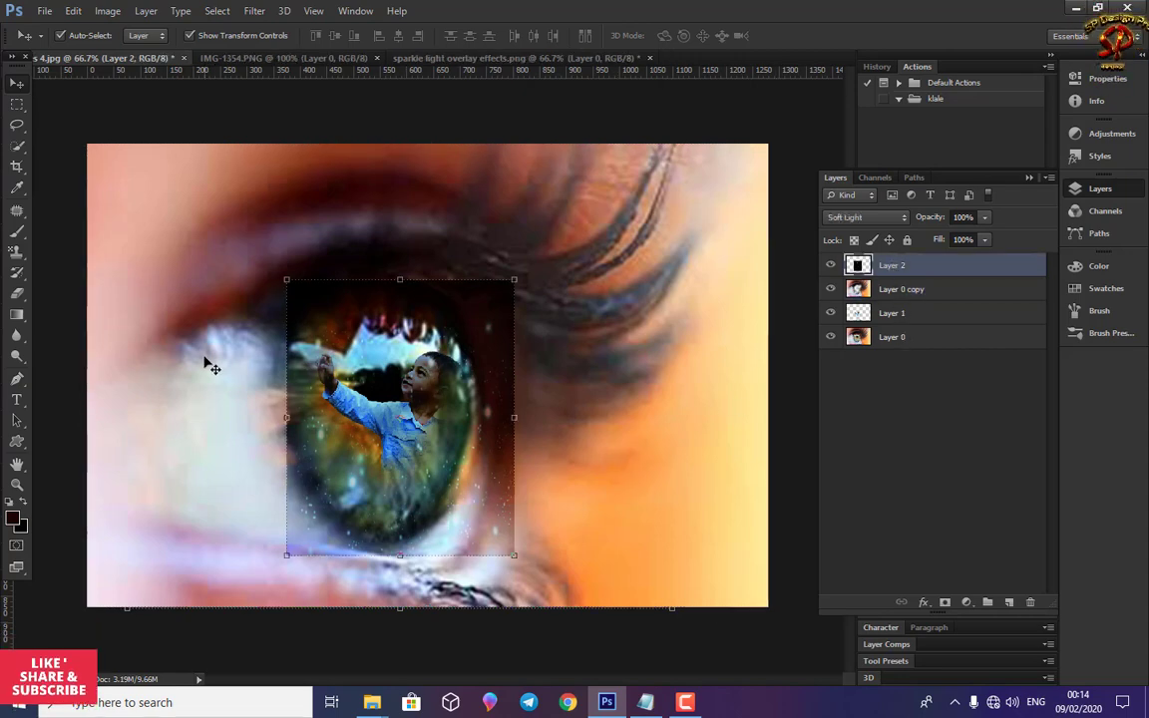
left_click(18, 293)
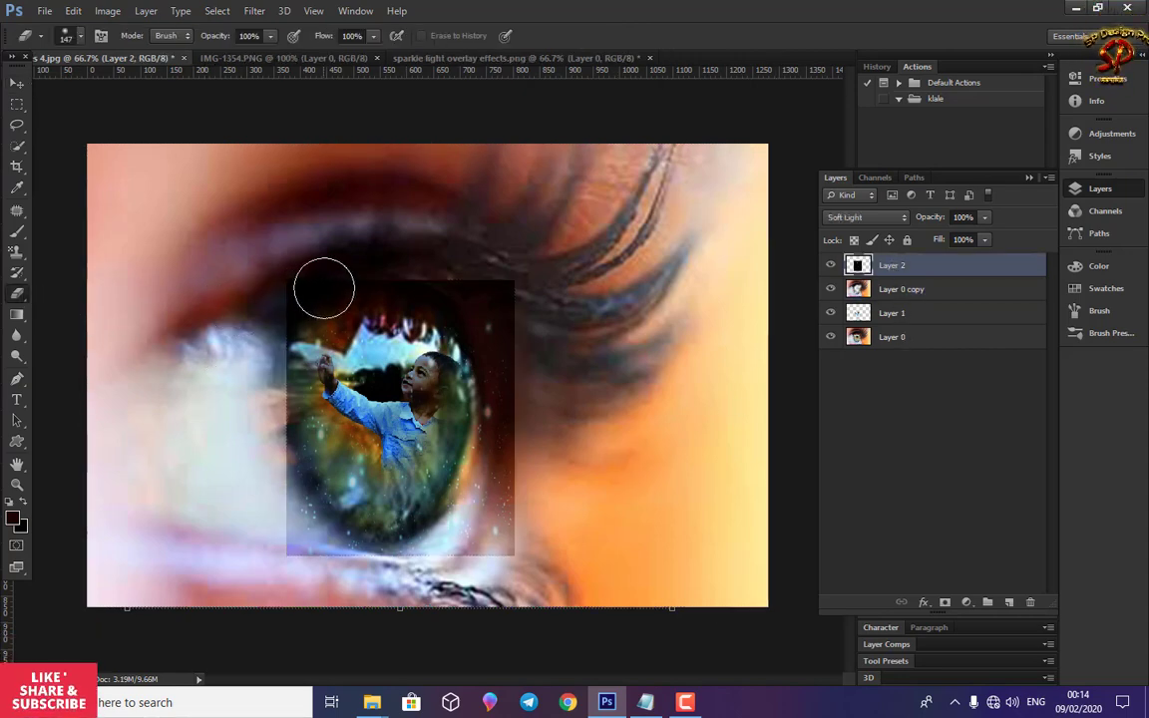
left_click_drag(324, 288, 299, 297)
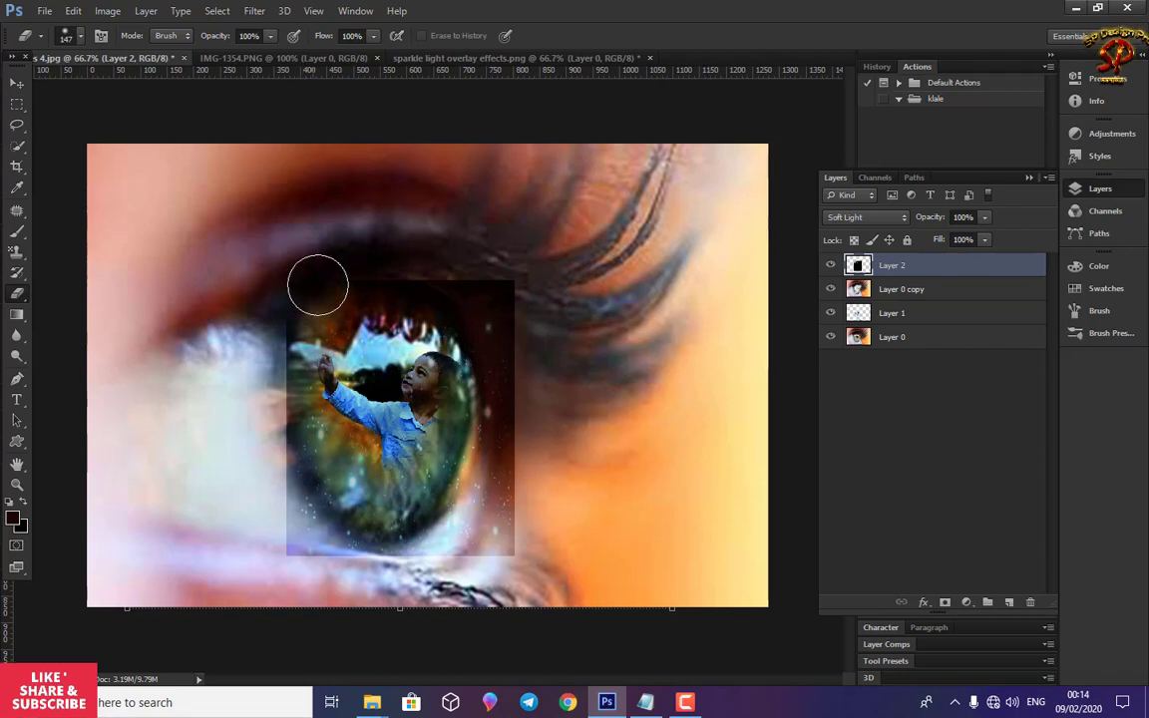
mouse_move(362, 279)
left_mouse_down()
mouse_move(417, 267)
mouse_move(394, 275)
mouse_move(474, 282)
mouse_move(520, 327)
mouse_move(508, 298)
mouse_move(529, 439)
mouse_move(521, 491)
mouse_move(502, 541)
mouse_move(477, 549)
mouse_move(507, 506)
mouse_move(446, 555)
left_mouse_up()
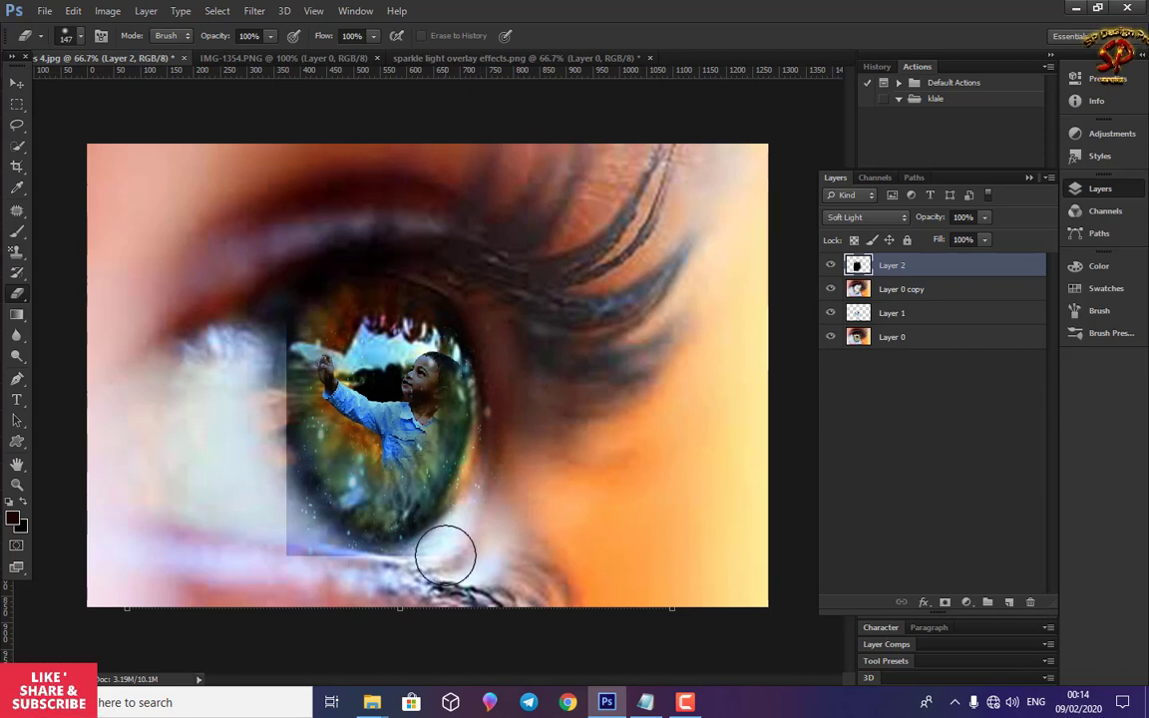
mouse_move(357, 574)
left_mouse_down()
mouse_move(326, 567)
mouse_move(286, 506)
left_mouse_up()
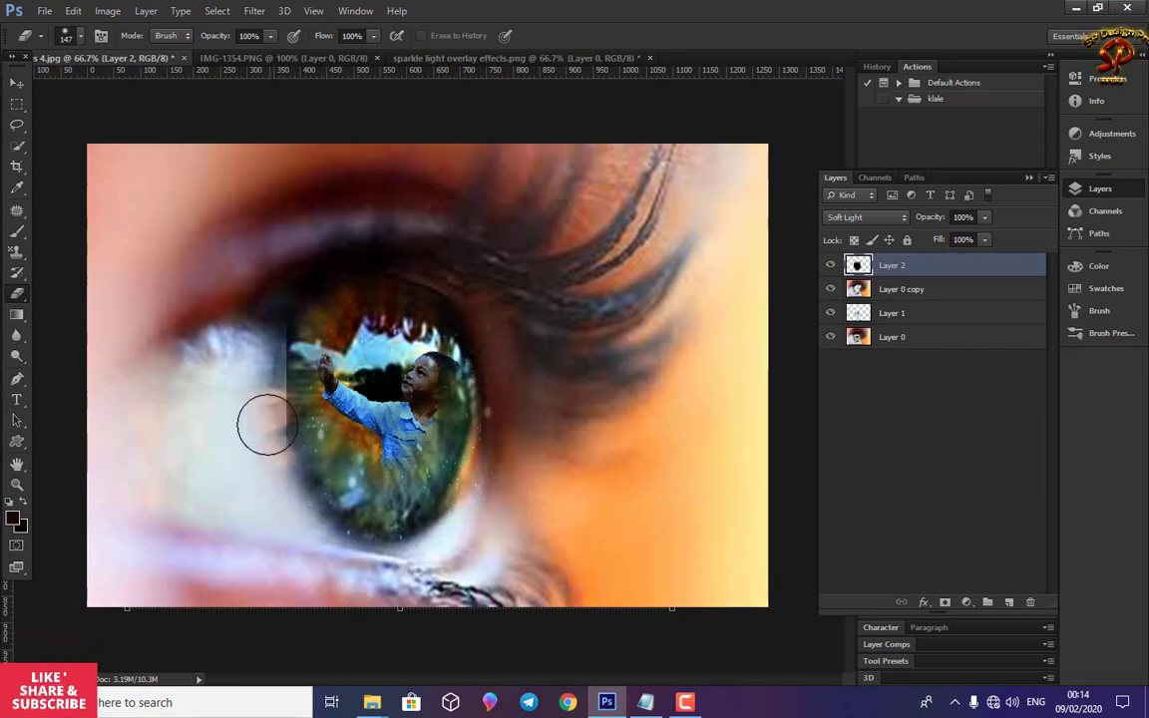
mouse_move(266, 424)
left_mouse_down()
mouse_move(262, 340)
mouse_move(275, 327)
mouse_move(261, 435)
mouse_move(295, 486)
mouse_move(351, 514)
left_mouse_up()
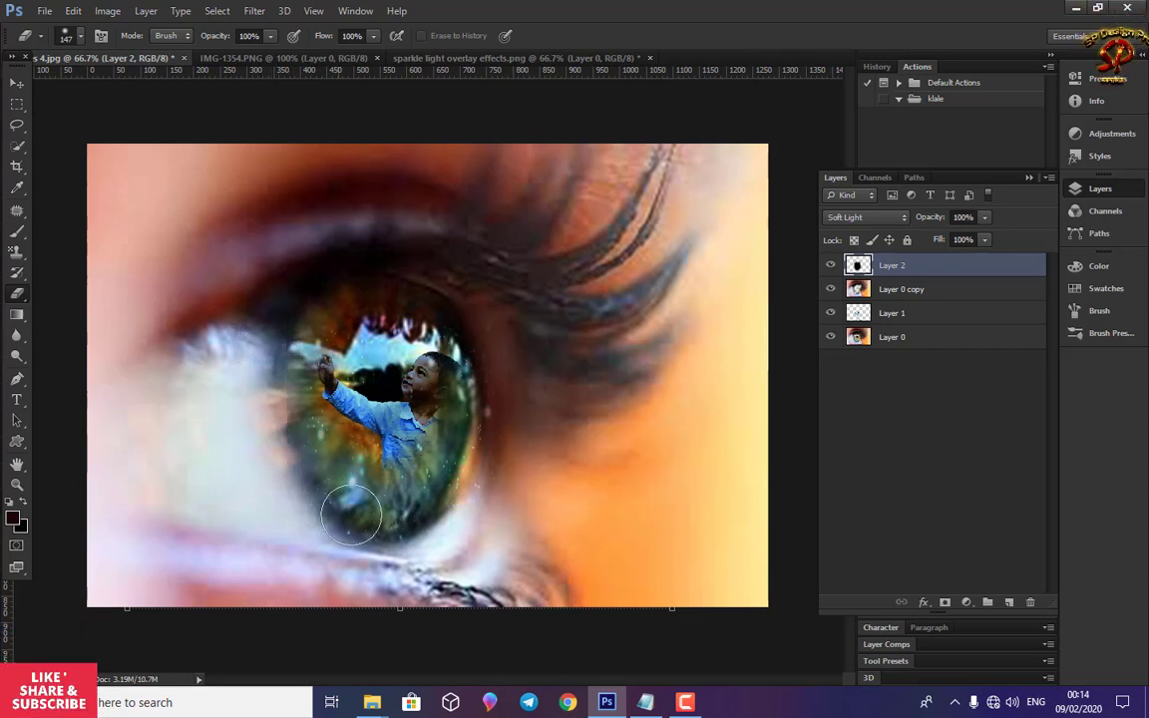
left_click_drag(506, 414, 481, 510)
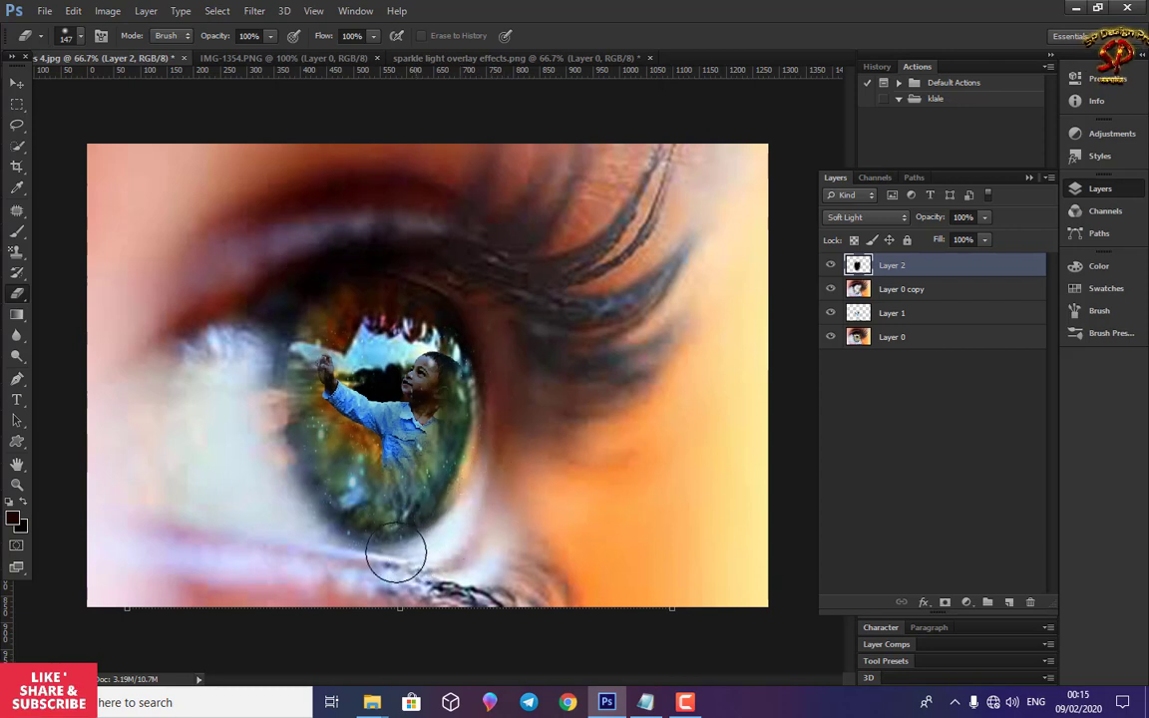
mouse_move(396, 551)
left_mouse_down()
mouse_move(335, 532)
mouse_move(281, 479)
left_mouse_up()
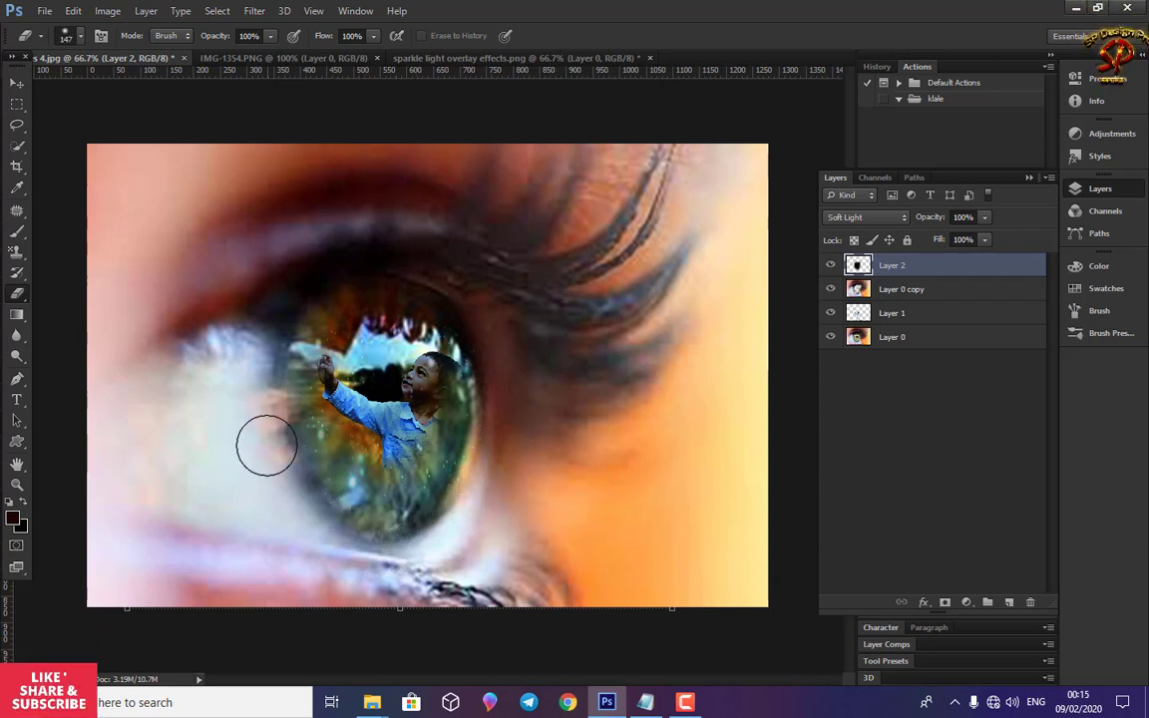
mouse_move(245, 387)
left_mouse_down()
mouse_move(261, 328)
mouse_move(367, 283)
mouse_move(448, 290)
left_mouse_up()
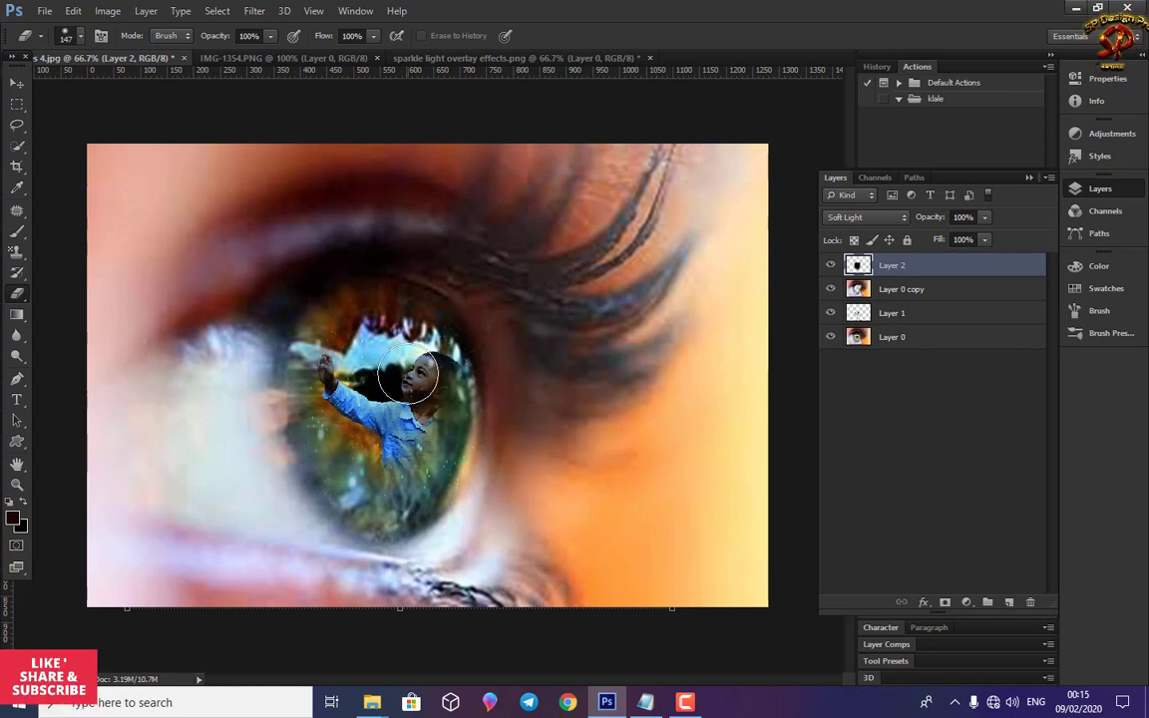
mouse_move(419, 373)
left_mouse_down()
mouse_move(369, 361)
mouse_move(337, 382)
left_mouse_up()
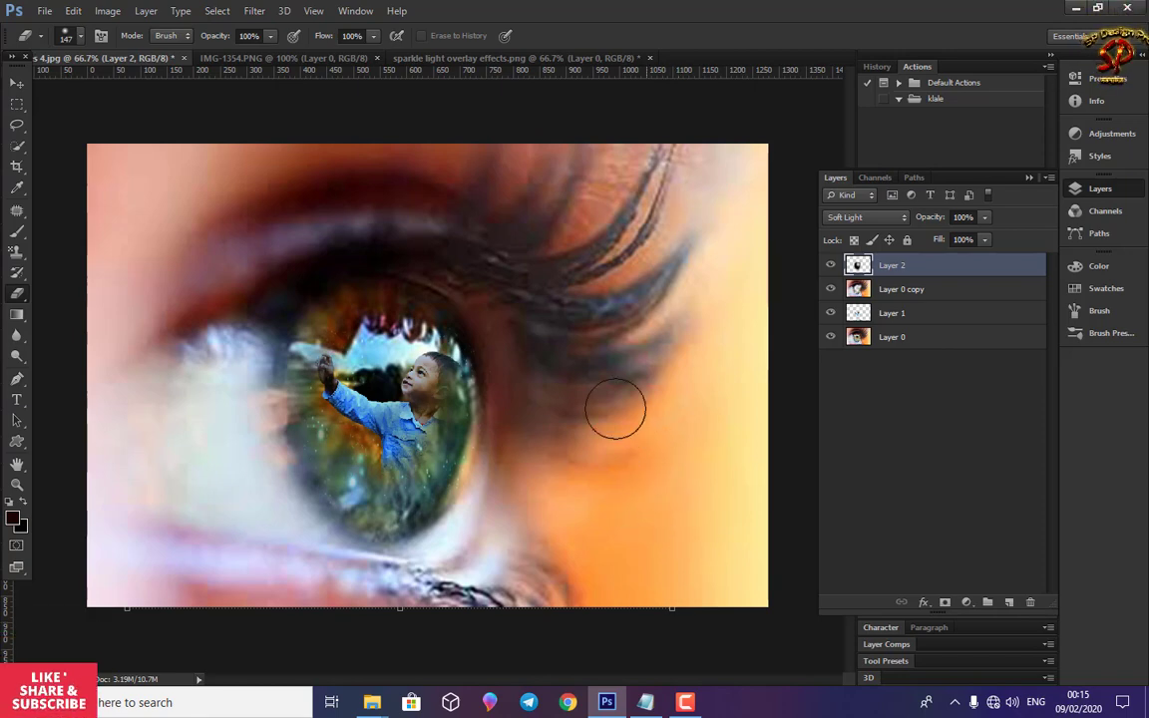
Step: Save the composite as a JPEG named raz in the 08=02=200 folder, with the sRGB ICC profile embedded
left_click(44, 12)
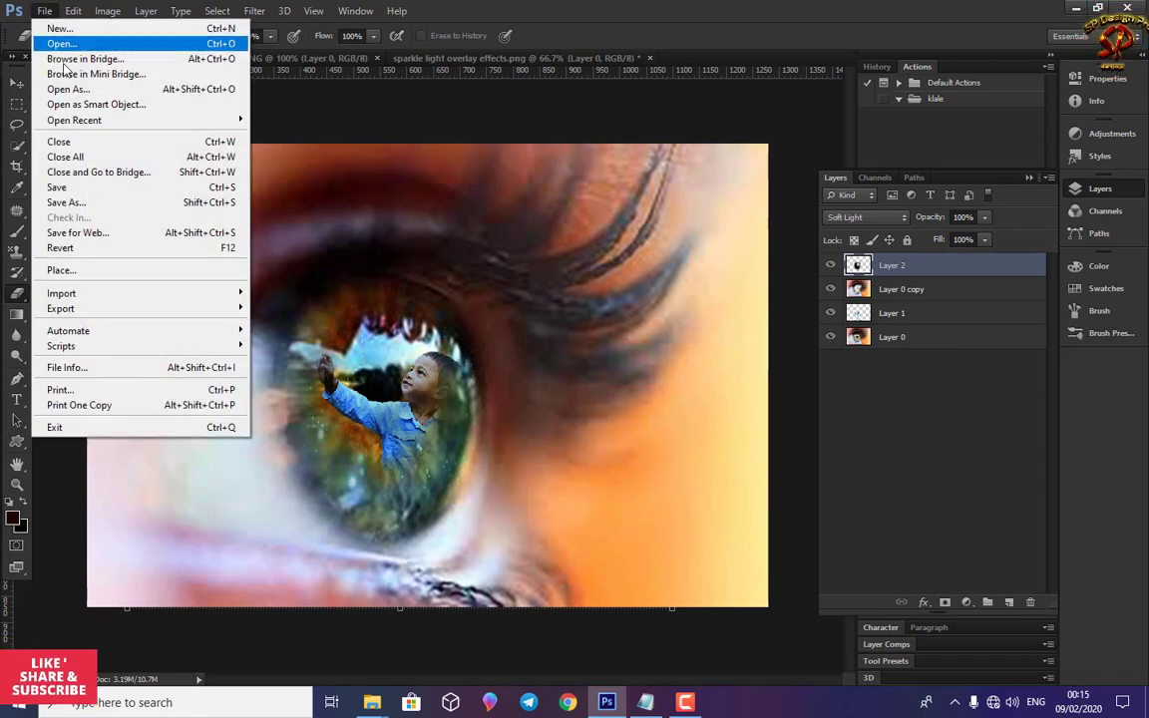
left_click(82, 205)
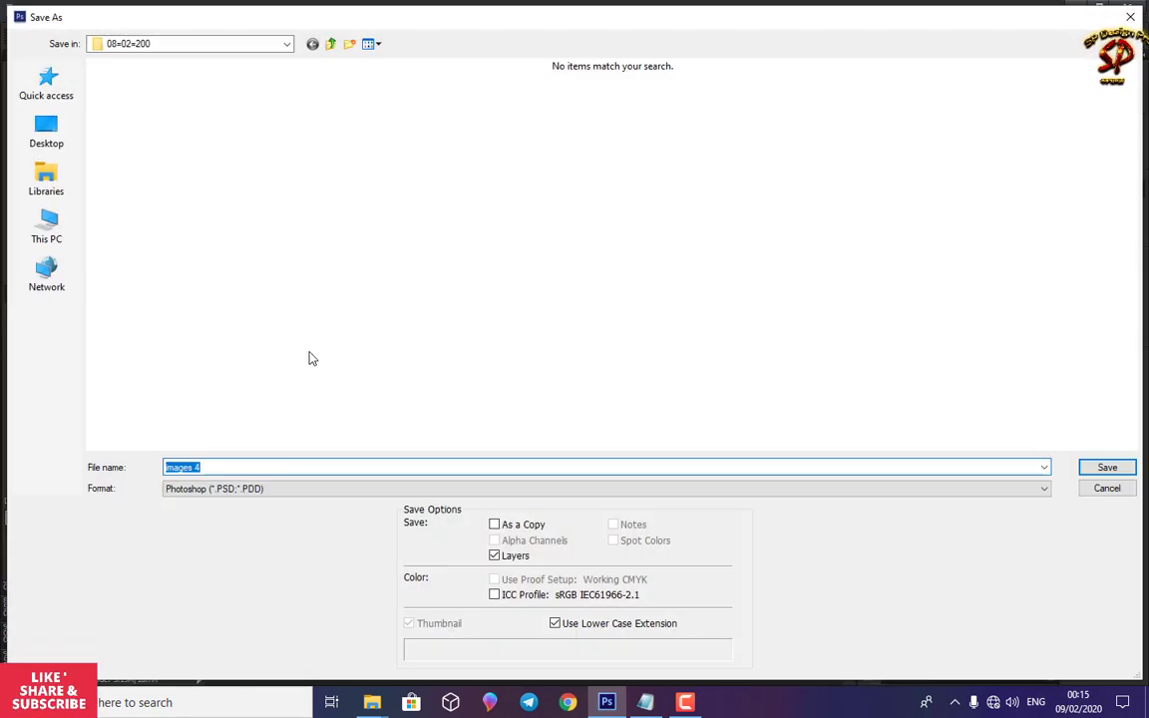
left_click(252, 489)
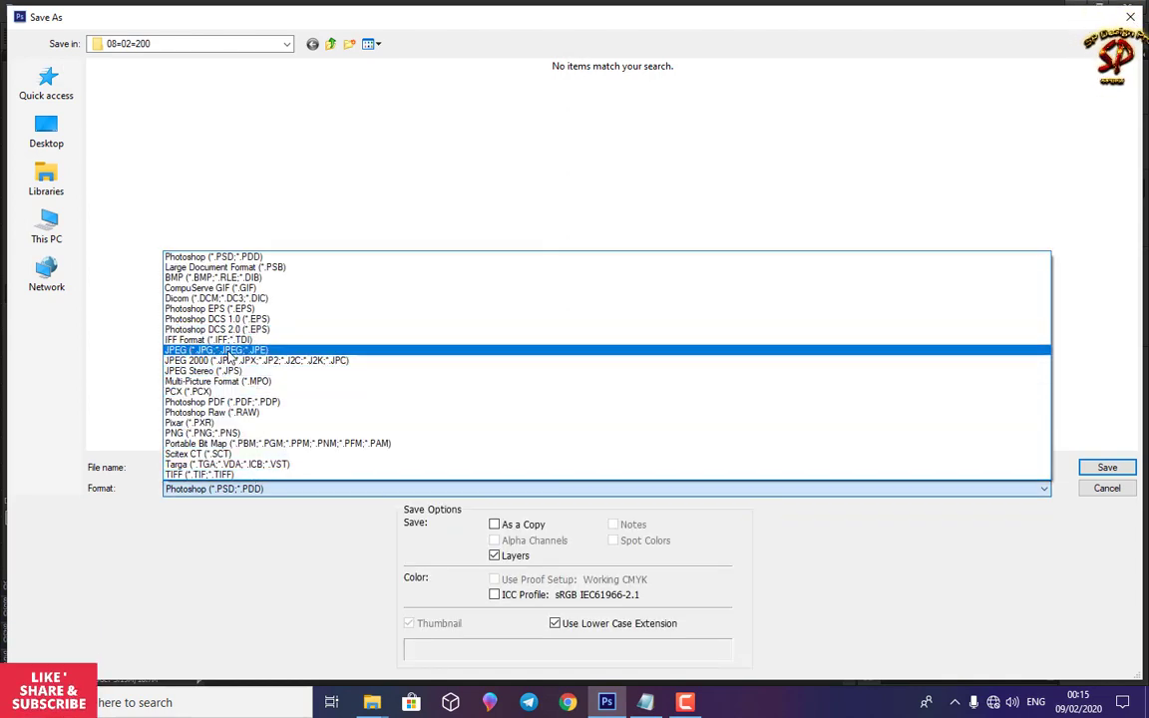
left_click(228, 352)
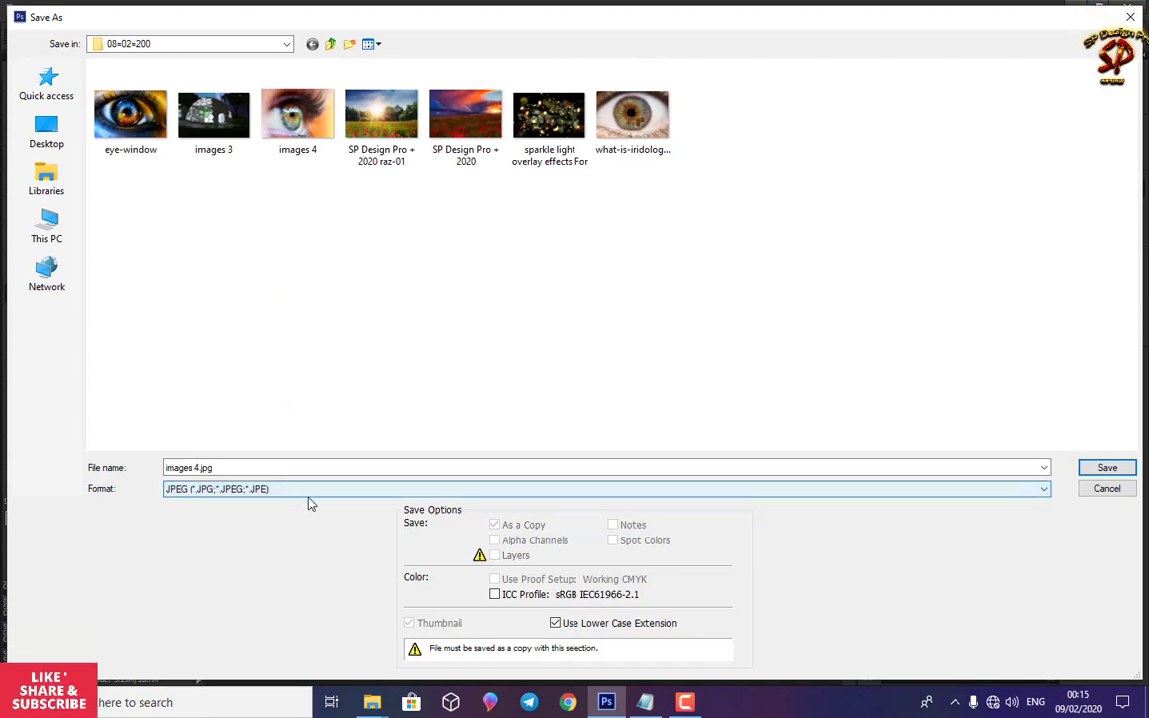
left_click(494, 596)
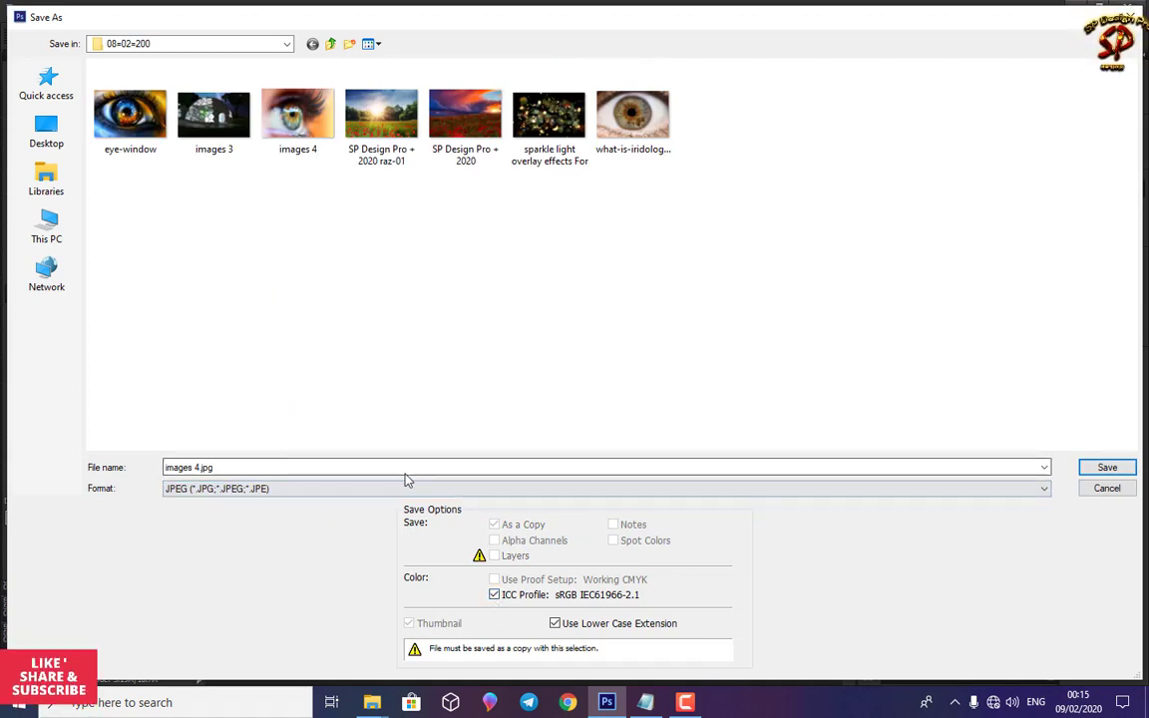
double_click(276, 466)
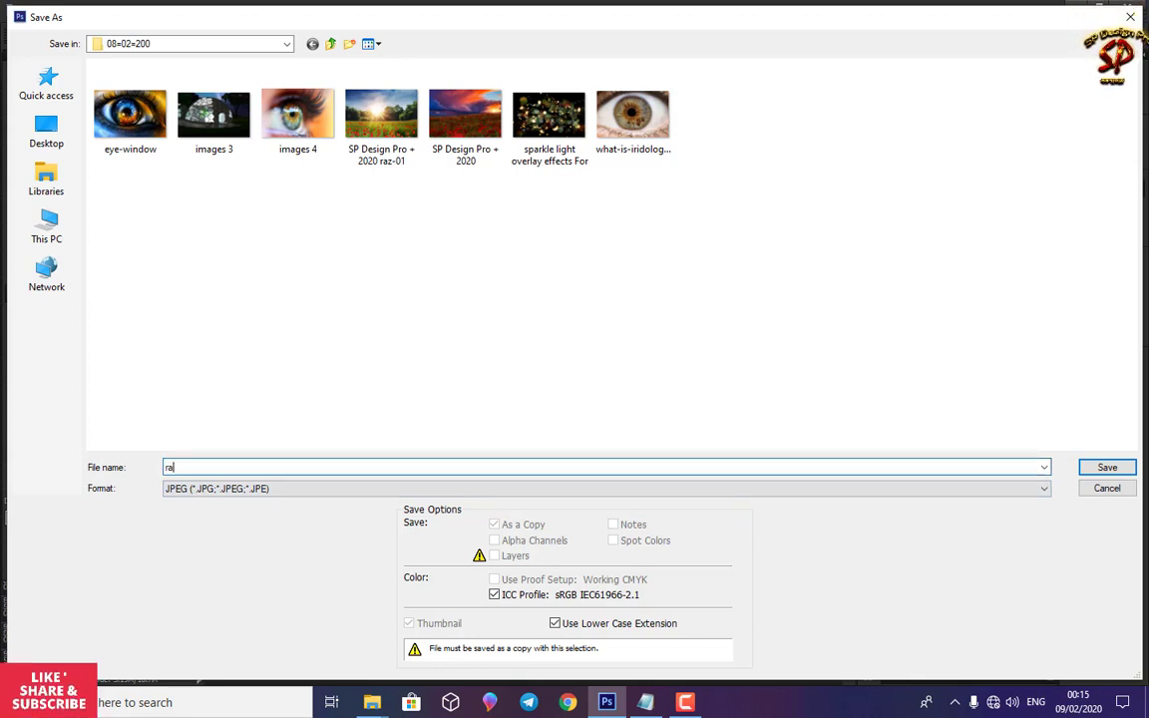
left_click(1100, 468)
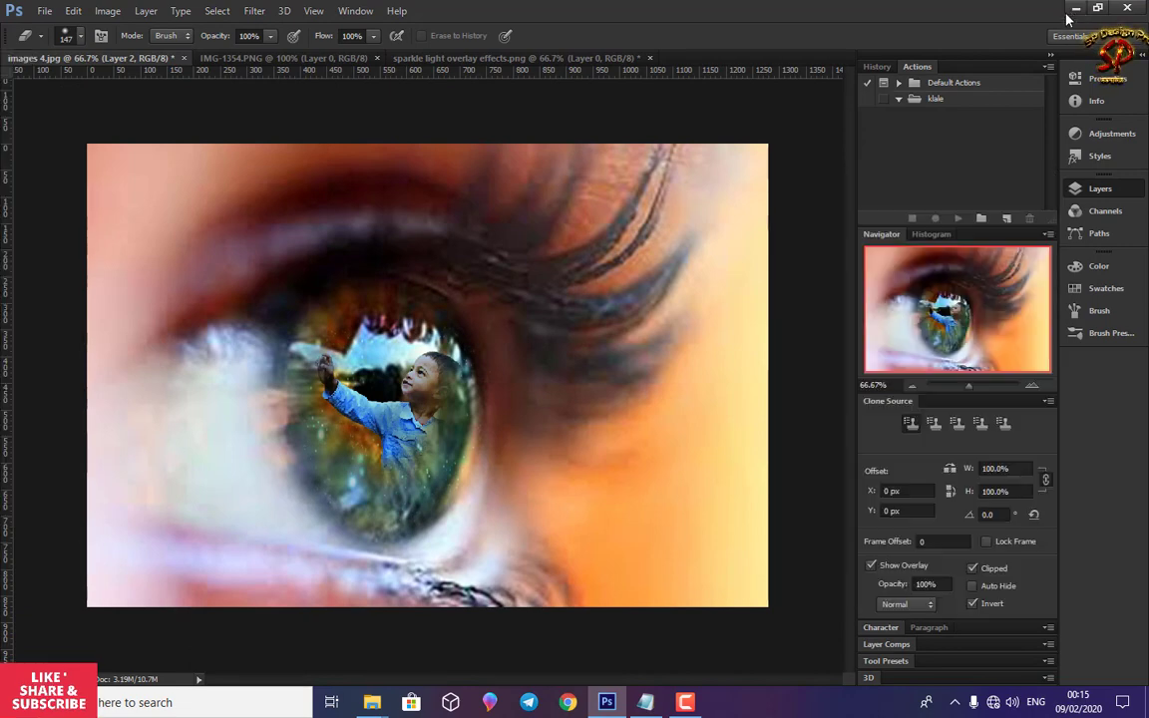
Step: Switch to File Explorer, set the raz image in the 08=02=200 folder as the desktop background, and minimise the window to show it
left_click(1075, 10)
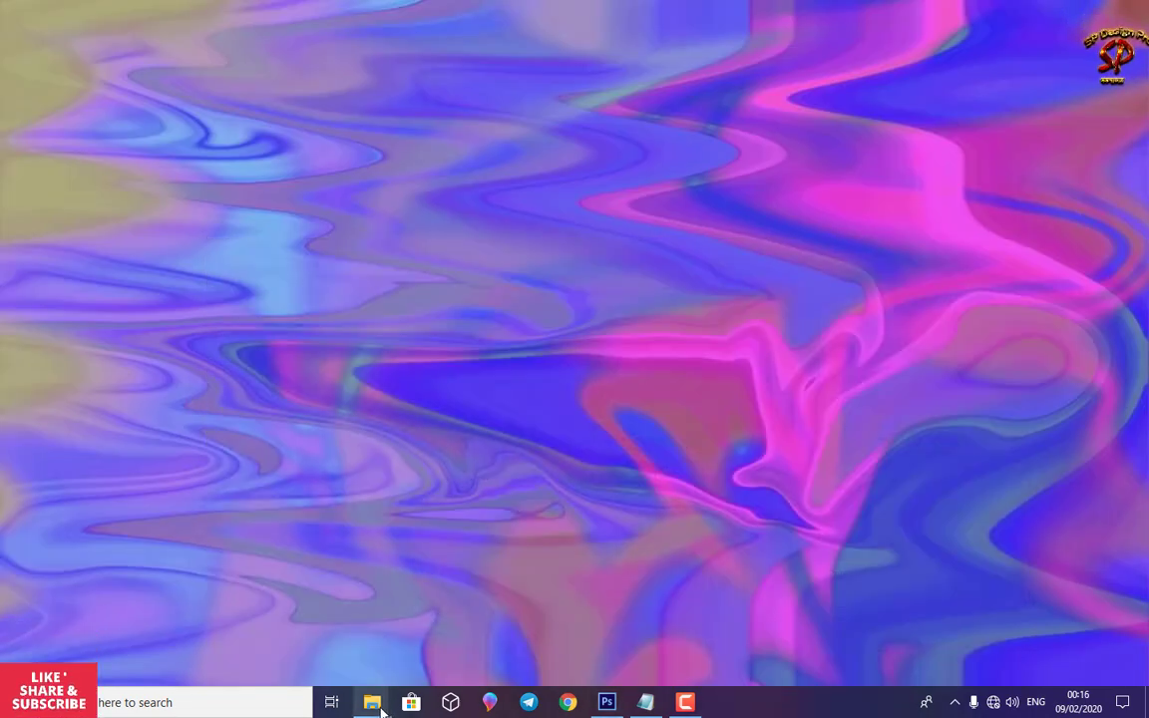
left_click(384, 623)
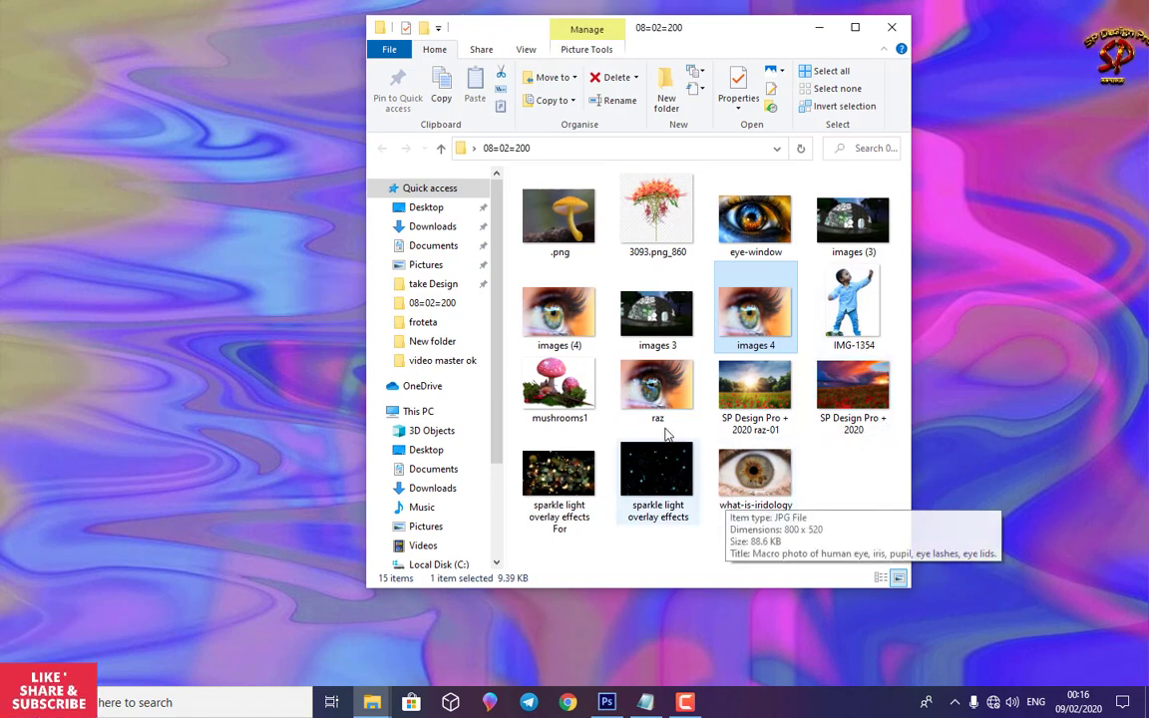
right_click(653, 379)
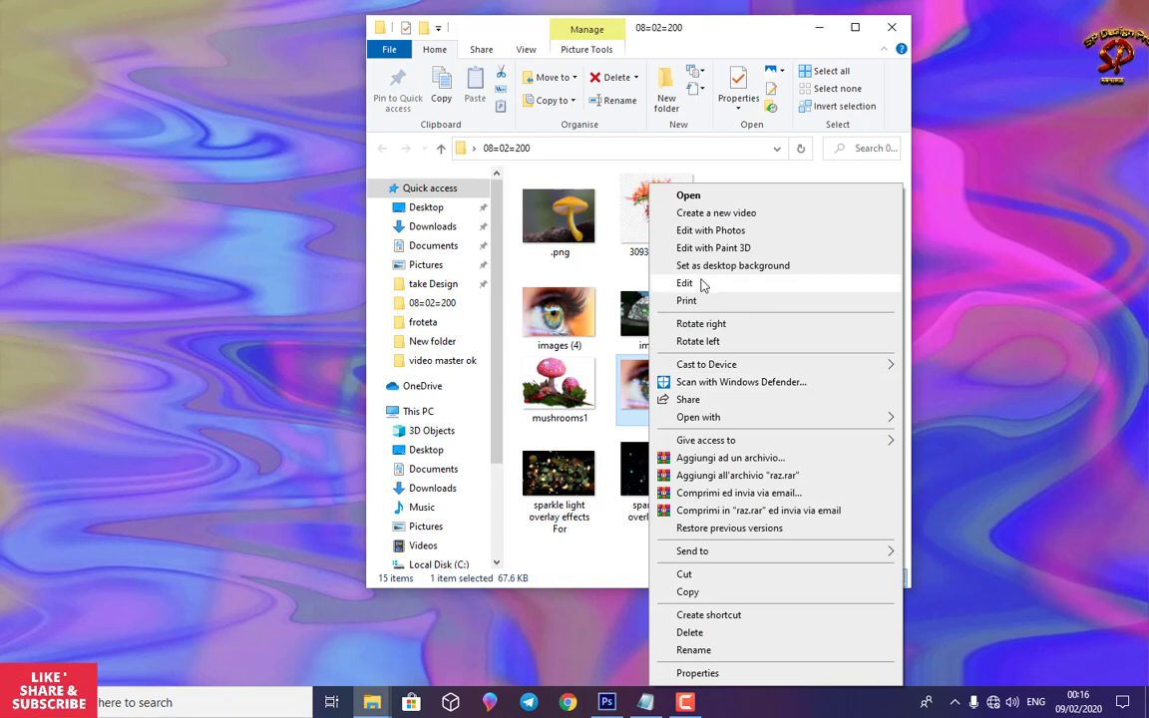
key("Escape")
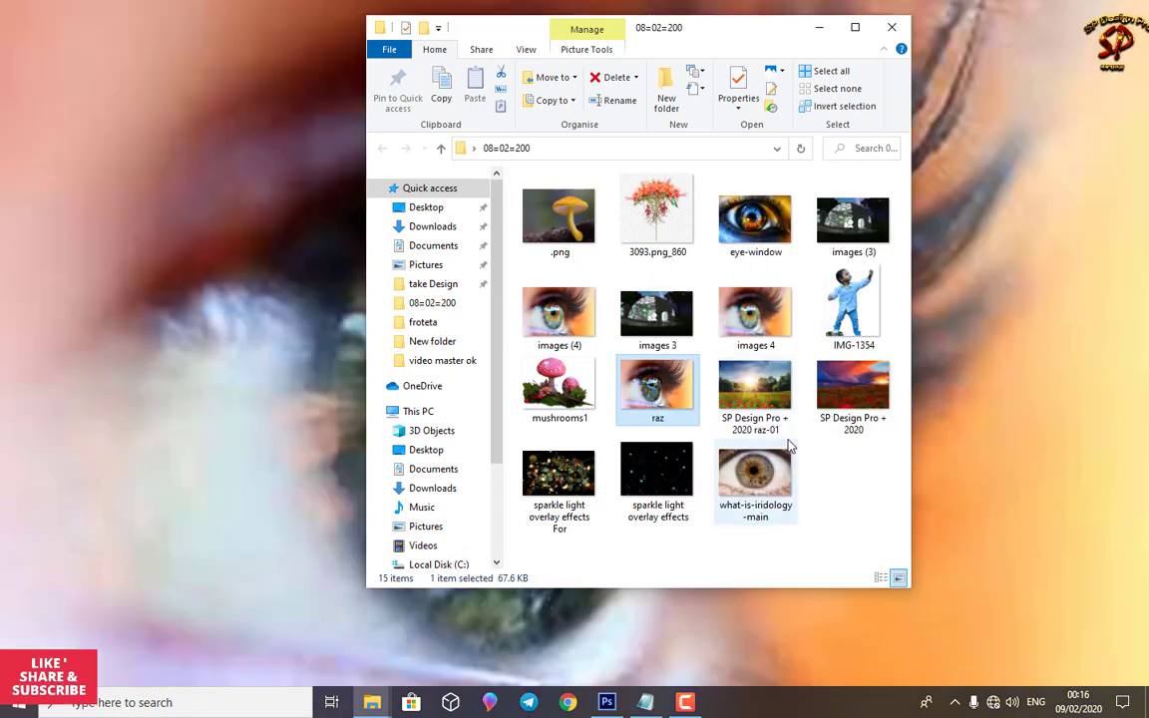
left_click(821, 32)
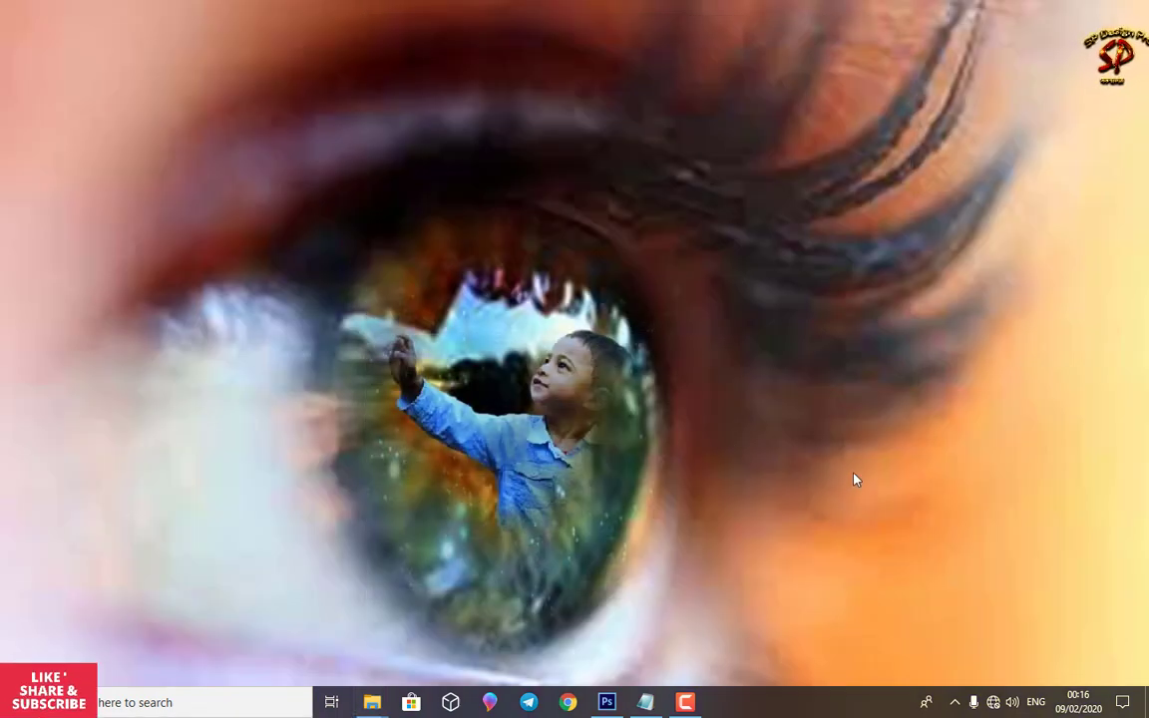